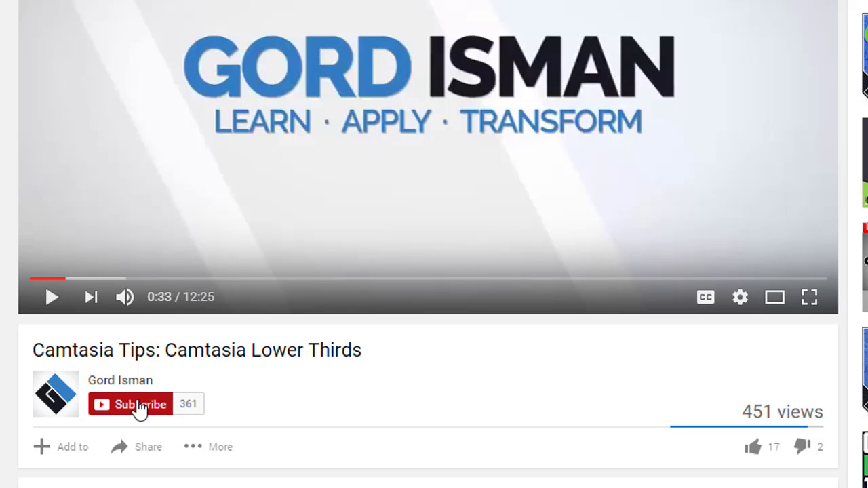
Subscribe to the tutorial channel and open its notification settings with 'Send me all notifications' checked.
{"action": "left_click", "coordinate": [138, 405]}
{"action": "left_click", "coordinate": [199, 408]}
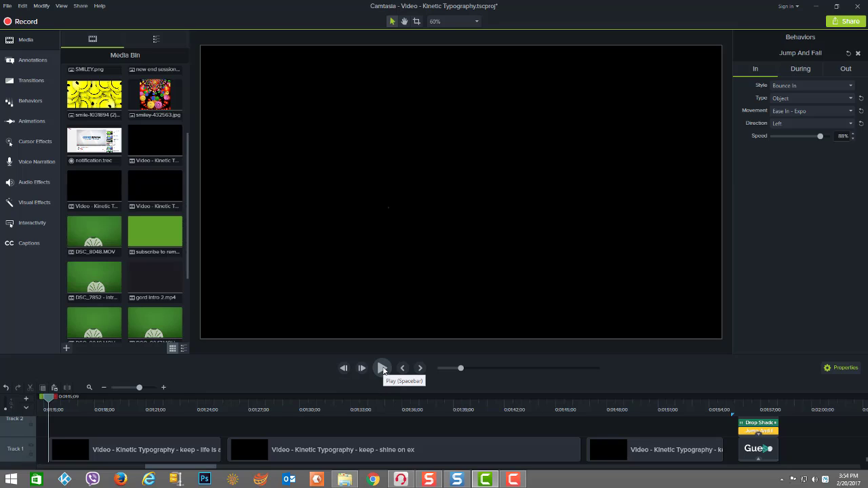
Play the project until the birthday example's HAPPY text clip appears around 0:02:22.
{"action": "left_click", "coordinate": [382, 368]}
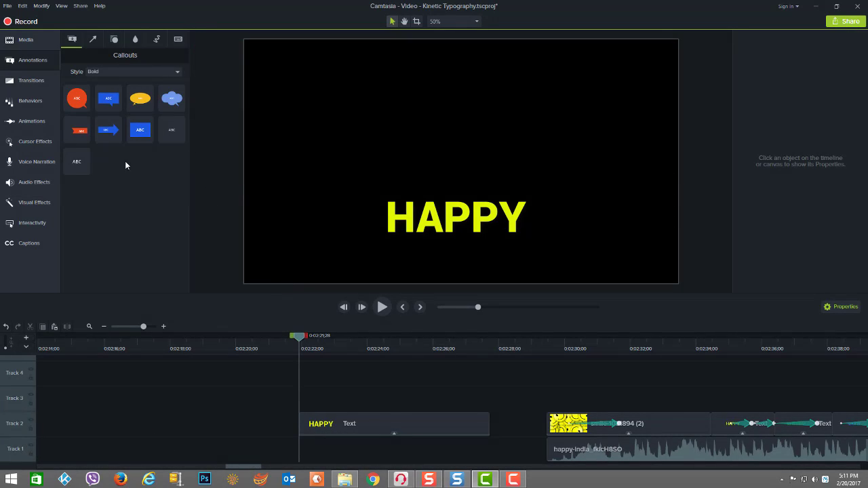
Add and then delete an ABC callout, and snap the HAPPY text to horizontal centre.
{"action": "left_click_drag", "start_coordinate": [76, 164], "coordinate": [311, 128]}
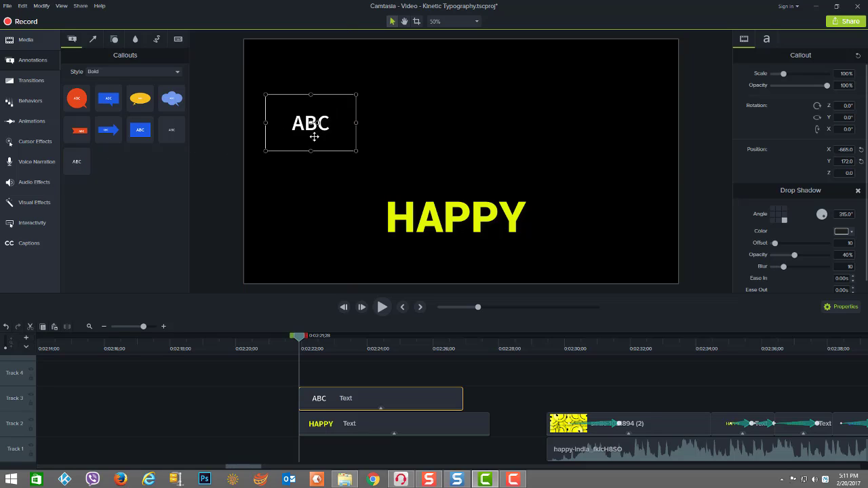
{"action": "key", "text": "Delete"}
{"action": "mouse_move", "coordinate": [436, 219]}
{"action": "left_mouse_down"}
{"action": "mouse_move", "coordinate": [433, 209]}
{"action": "mouse_move", "coordinate": [442, 212]}
{"action": "left_mouse_up"}
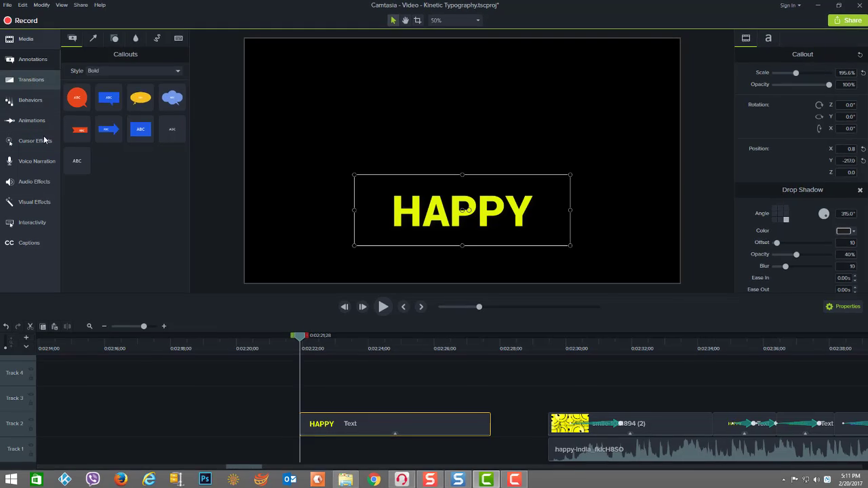
Apply a Custom animation to the HAPPY clip and set the playhead to 0:02:22;20.
{"action": "left_click", "coordinate": [34, 96]}
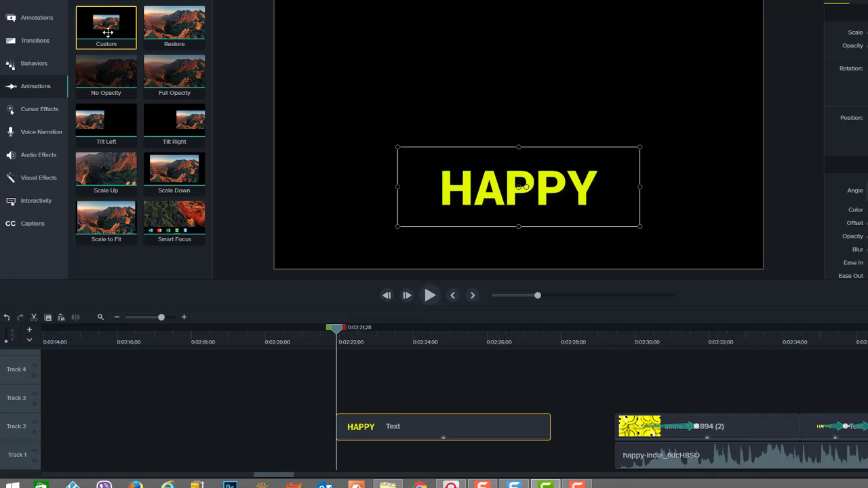
{"action": "left_click_drag", "start_coordinate": [108, 32], "coordinate": [396, 421]}
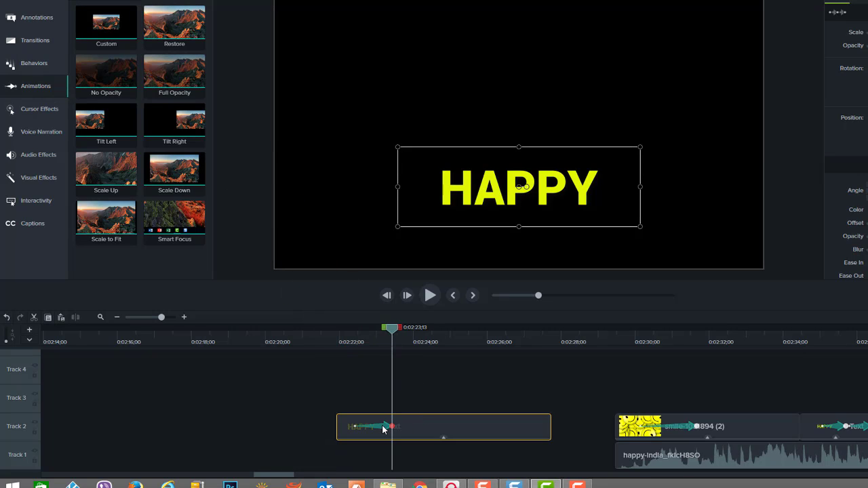
{"action": "left_click", "coordinate": [383, 427]}
{"action": "left_click", "coordinate": [371, 336]}
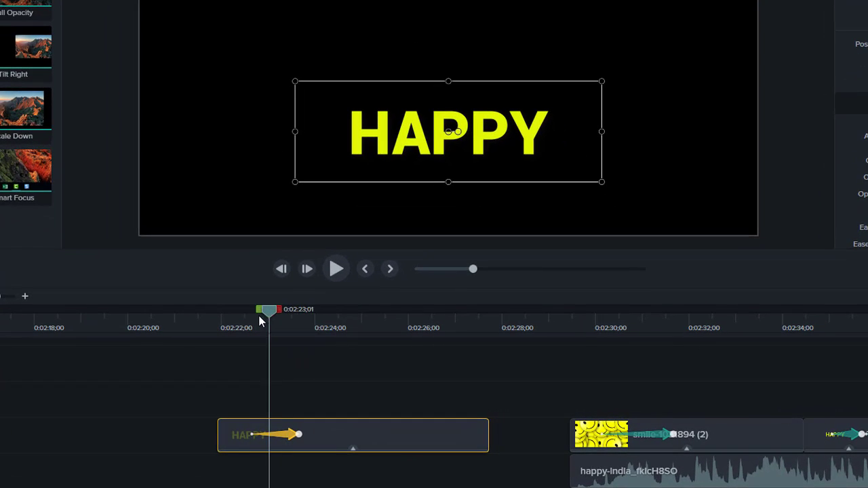
{"action": "left_click_drag", "start_coordinate": [262, 314], "coordinate": [252, 314]}
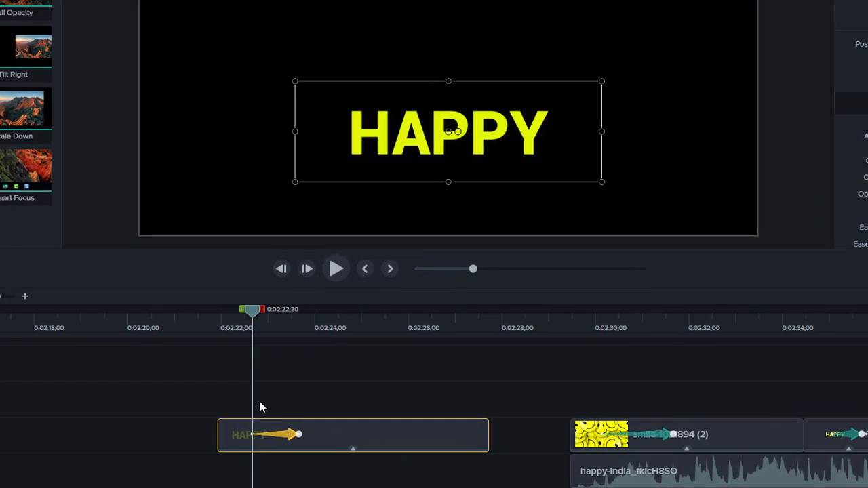
Rotate the HAPPY text at the custom animation's end and preview the turn midway.
{"action": "left_click", "coordinate": [299, 434]}
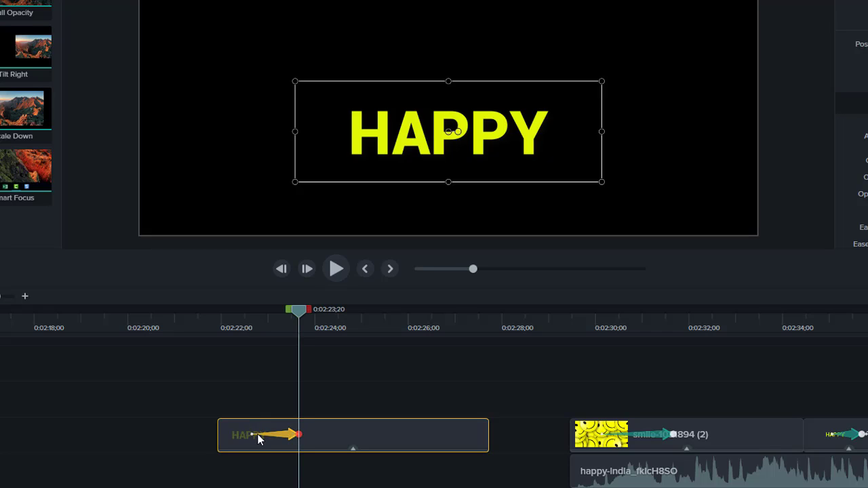
{"action": "left_click", "coordinate": [258, 434]}
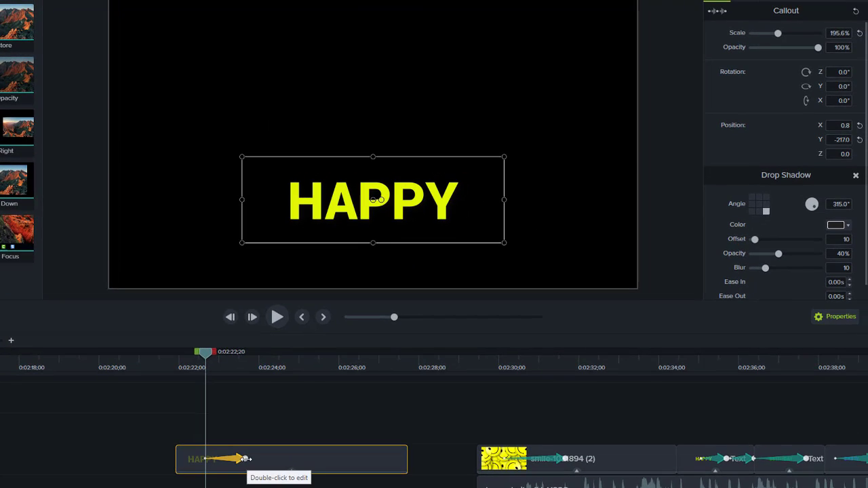
{"action": "left_click", "coordinate": [245, 458]}
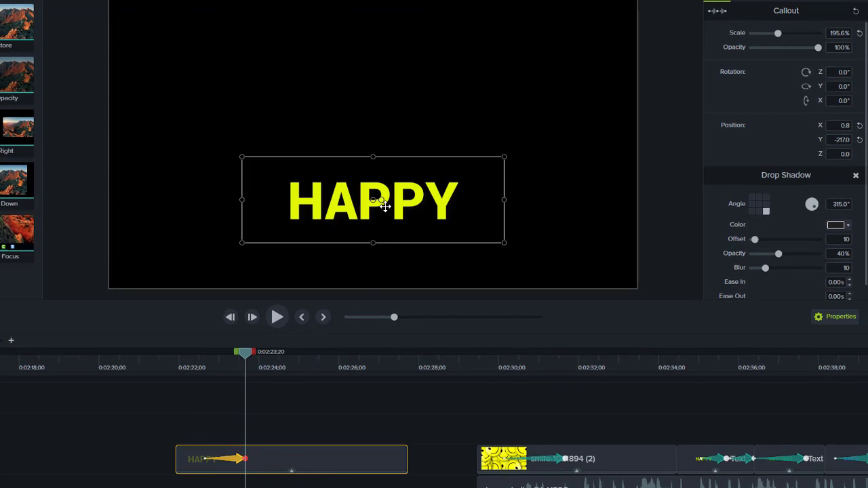
{"action": "mouse_move", "coordinate": [379, 198]}
{"action": "left_mouse_down"}
{"action": "mouse_move", "coordinate": [364, 167]}
{"action": "mouse_move", "coordinate": [228, 145]}
{"action": "left_mouse_up"}
{"action": "mouse_move", "coordinate": [245, 352]}
{"action": "left_mouse_down"}
{"action": "mouse_move", "coordinate": [206, 353]}
{"action": "mouse_move", "coordinate": [373, 362]}
{"action": "mouse_move", "coordinate": [174, 363]}
{"action": "mouse_move", "coordinate": [368, 362]}
{"action": "mouse_move", "coordinate": [218, 367]}
{"action": "left_mouse_up"}
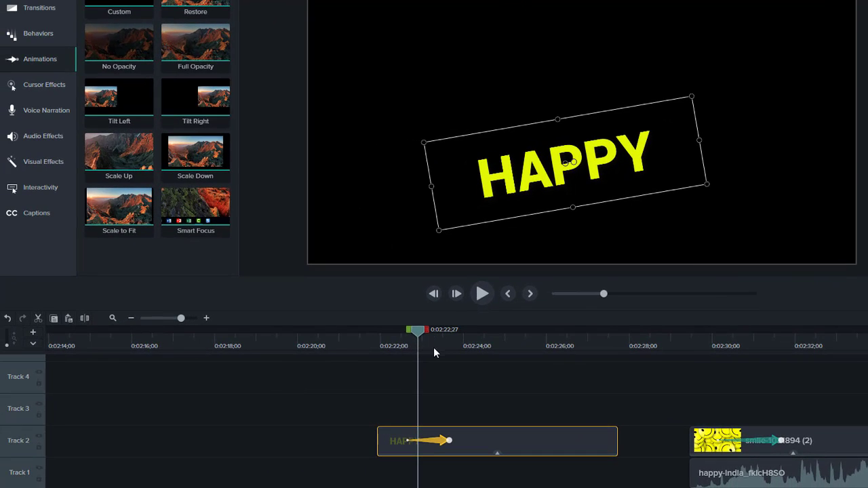
Apply the Pop Up behavior to the HAPPY text clip.
{"action": "left_click", "coordinate": [54, 33]}
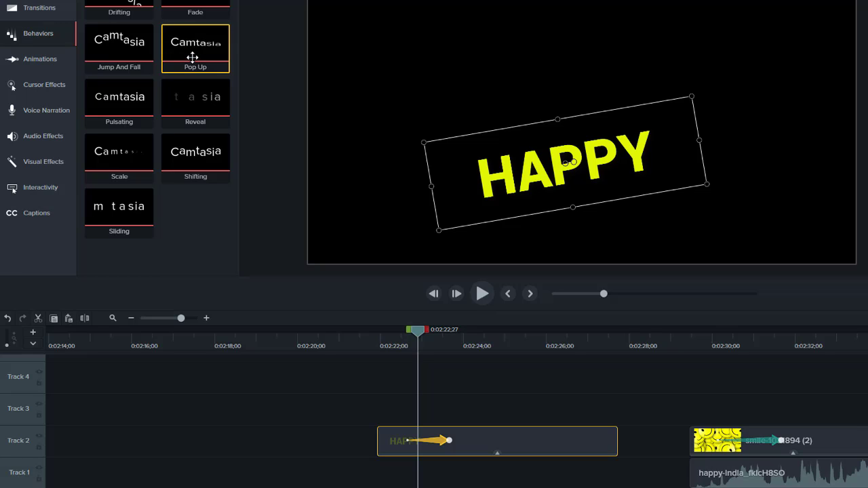
{"action": "left_click_drag", "start_coordinate": [191, 54], "coordinate": [447, 439]}
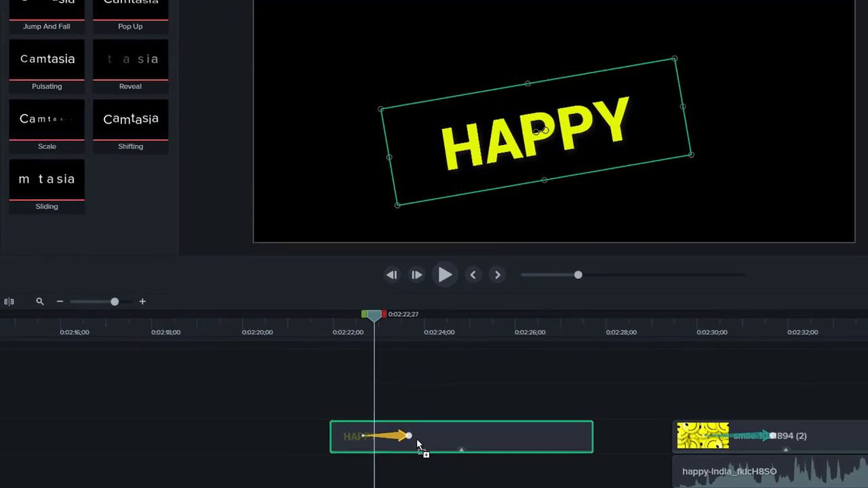
{"action": "left_click_drag", "start_coordinate": [412, 442], "coordinate": [412, 442]}
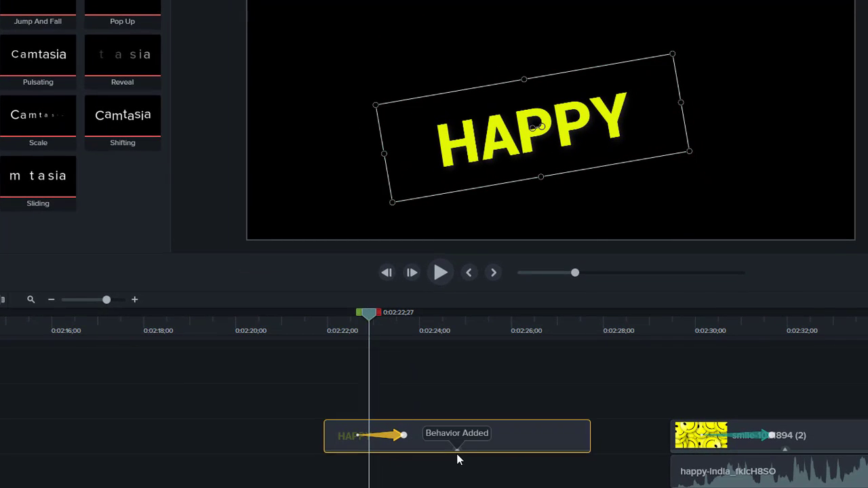
Review Pop Up's In, During and Out settings: Hinge, Text - Left To Right, Spring, Bottom.
{"action": "left_click", "coordinate": [457, 450]}
{"action": "left_click", "coordinate": [404, 443]}
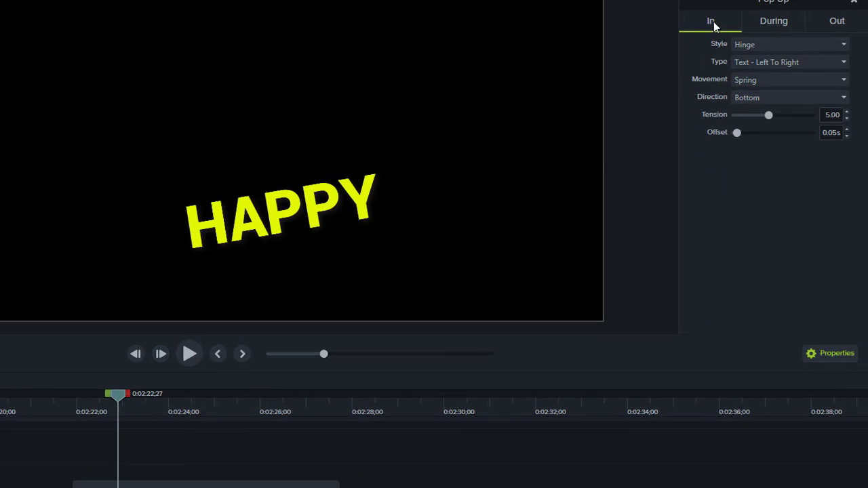
{"action": "left_click", "coordinate": [780, 26]}
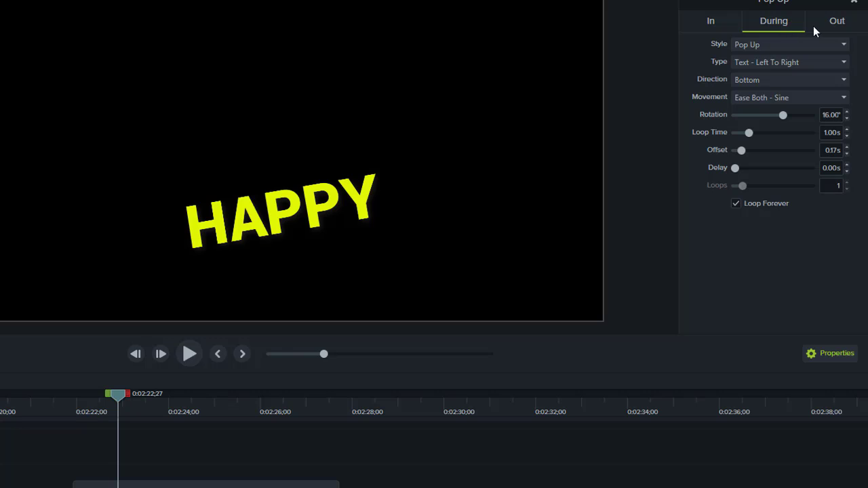
{"action": "left_click", "coordinate": [835, 24]}
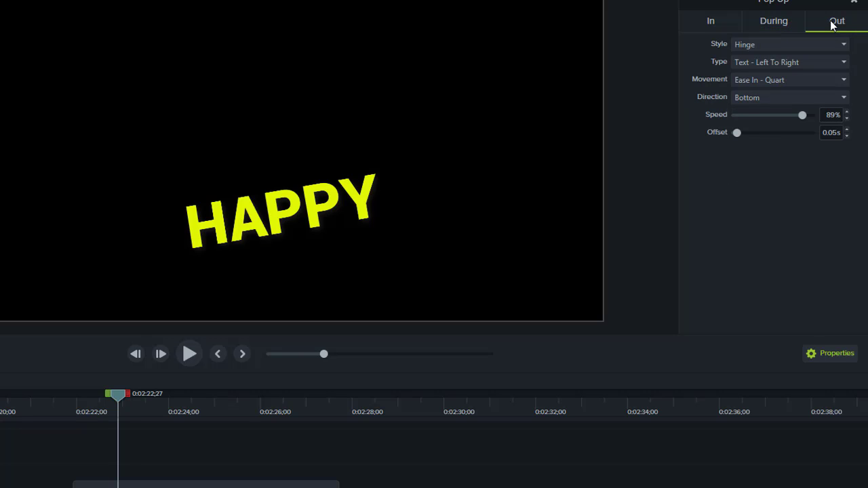
{"action": "left_click", "coordinate": [711, 22]}
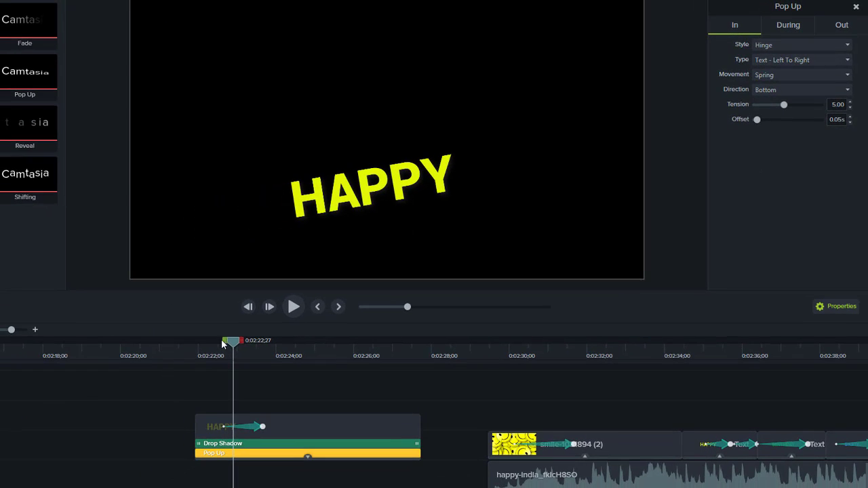
{"action": "left_click_drag", "start_coordinate": [233, 343], "coordinate": [196, 354]}
Play the HAPPY pop-up animation, then move to the Guess What? clips near 0:01:56.
{"action": "key", "text": "space"}
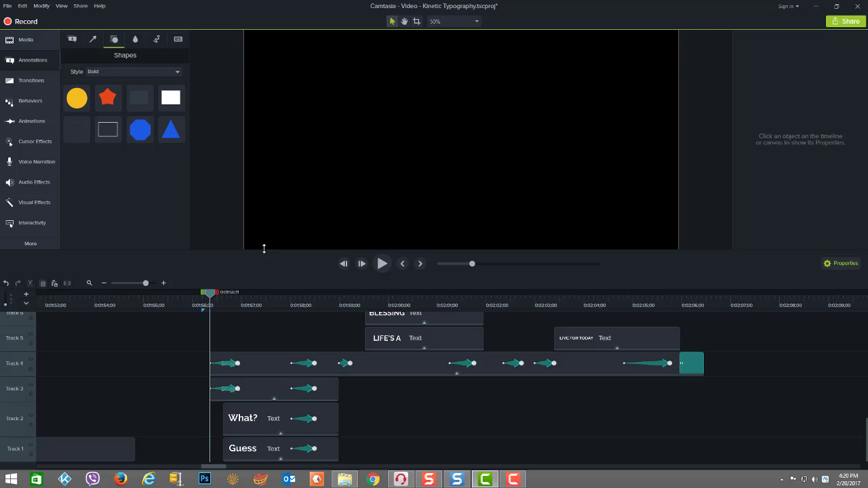
Scrub through Guess What? and place a rectangle shape upper-left at X -689.0, Y 150.0.
{"action": "left_click_drag", "start_coordinate": [215, 295], "coordinate": [270, 303]}
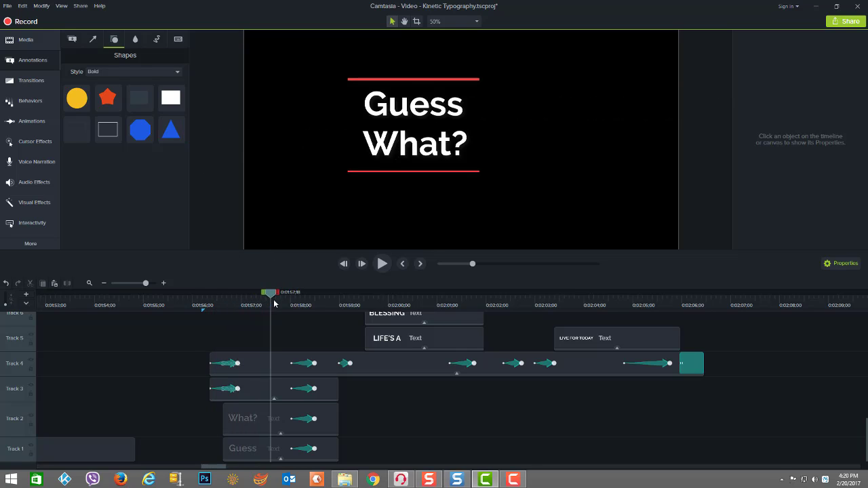
{"action": "left_click_drag", "start_coordinate": [276, 304], "coordinate": [202, 333]}
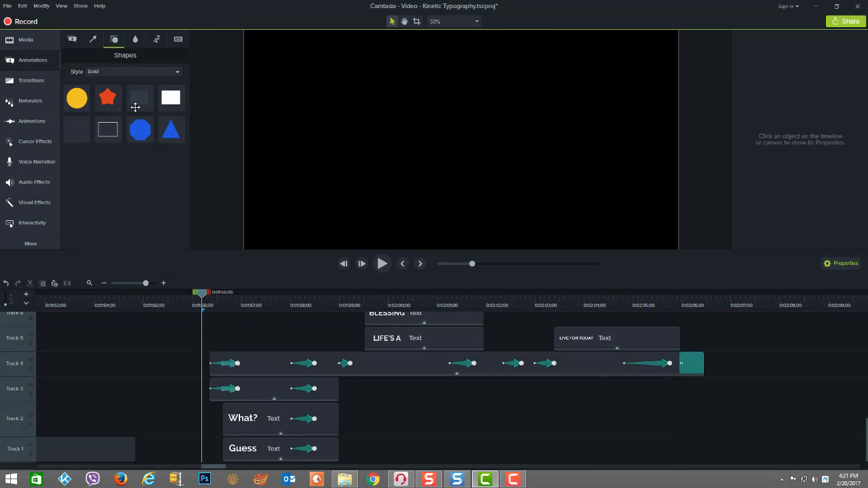
{"action": "left_click_drag", "start_coordinate": [136, 96], "coordinate": [304, 107]}
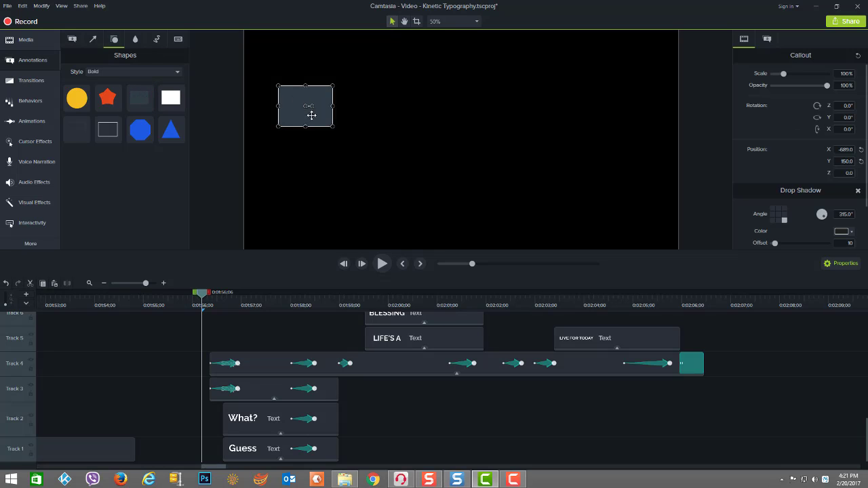
{"action": "key", "text": "Delete"}
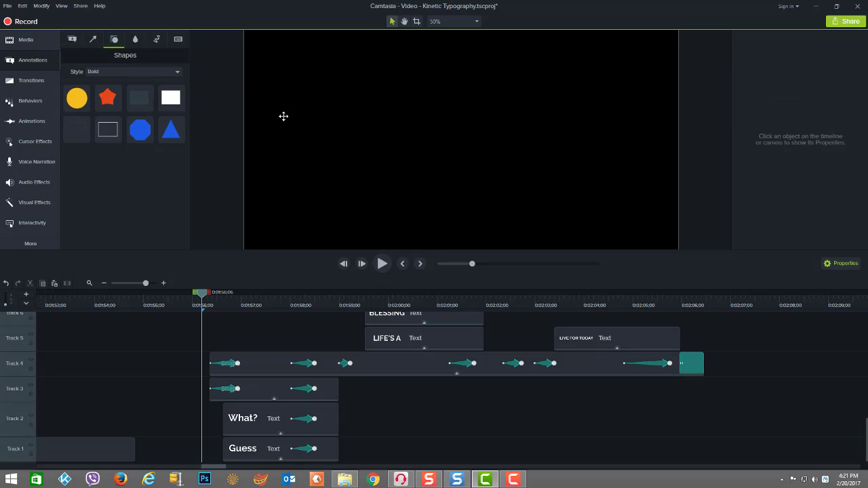
{"action": "left_click", "coordinate": [227, 329]}
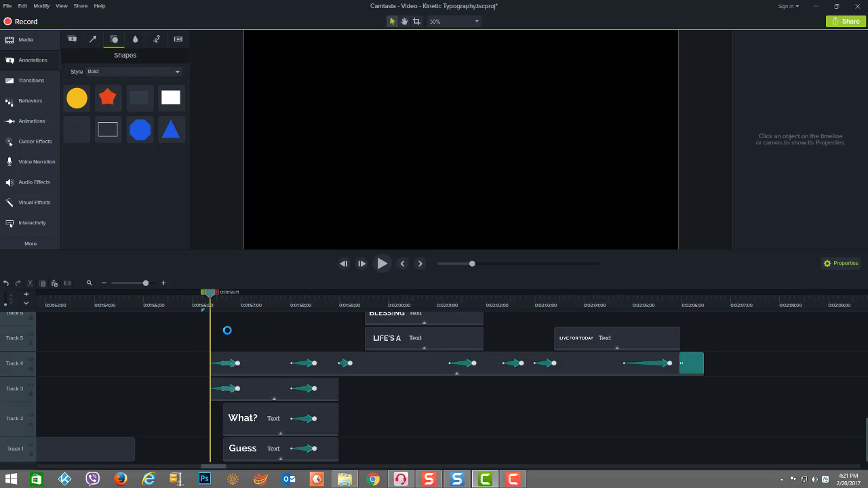
{"action": "left_click", "coordinate": [258, 366]}
{"action": "left_click_drag", "start_coordinate": [230, 293], "coordinate": [261, 292]}
{"action": "left_click", "coordinate": [266, 387]}
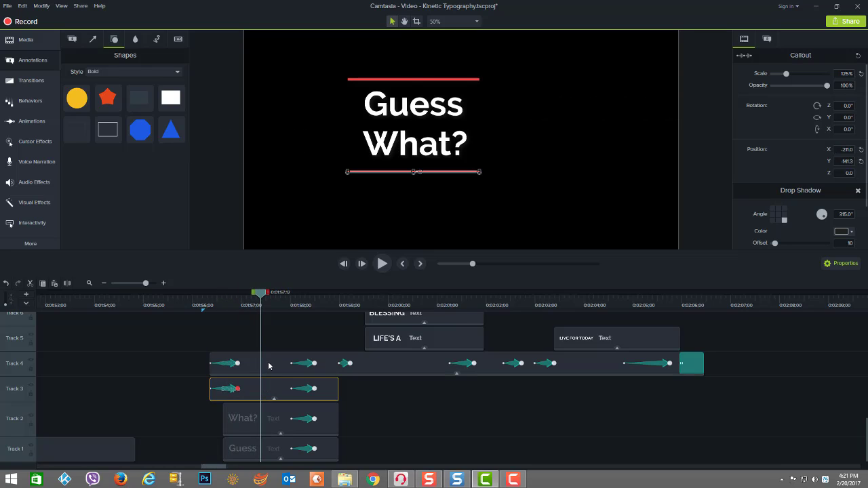
{"action": "left_click", "coordinate": [268, 366]}
{"action": "left_click", "coordinate": [265, 387]}
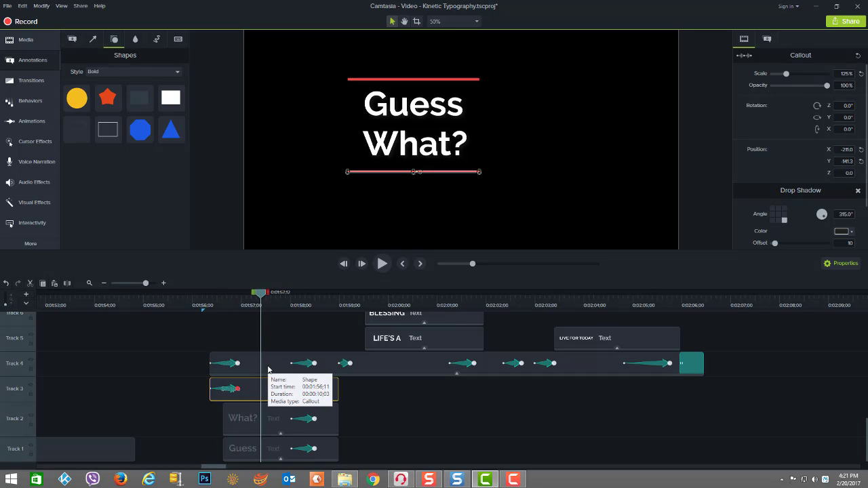
{"action": "left_click", "coordinate": [257, 370]}
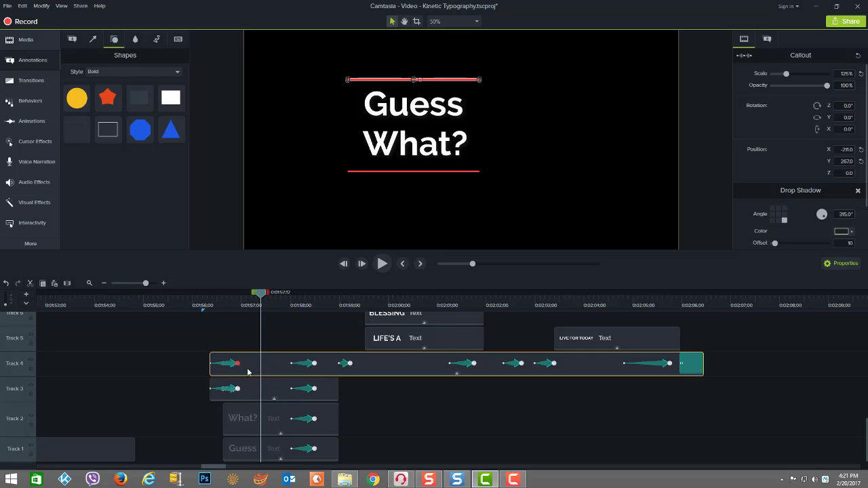
{"action": "left_click", "coordinate": [233, 365]}
{"action": "left_click", "coordinate": [303, 364]}
{"action": "left_click", "coordinate": [468, 365]}
{"action": "left_click_drag", "start_coordinate": [250, 298], "coordinate": [311, 310]}
{"action": "left_click", "coordinate": [213, 365]}
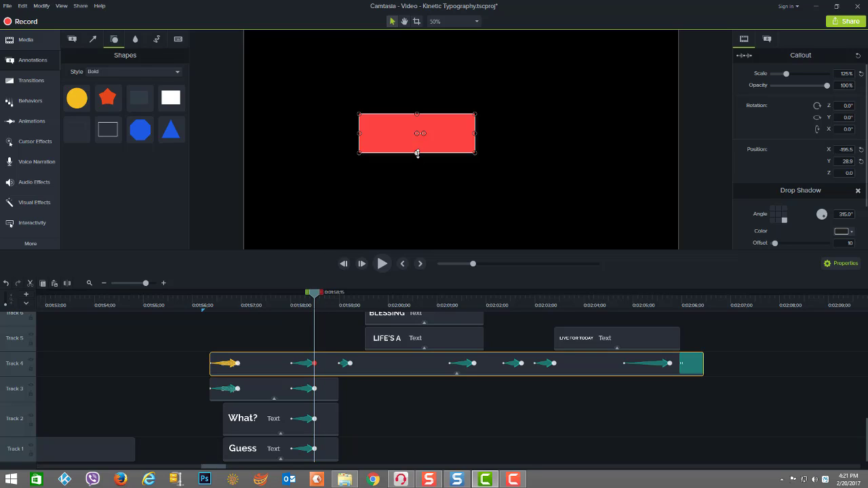
{"action": "left_click_drag", "start_coordinate": [417, 154], "coordinate": [416, 179]}
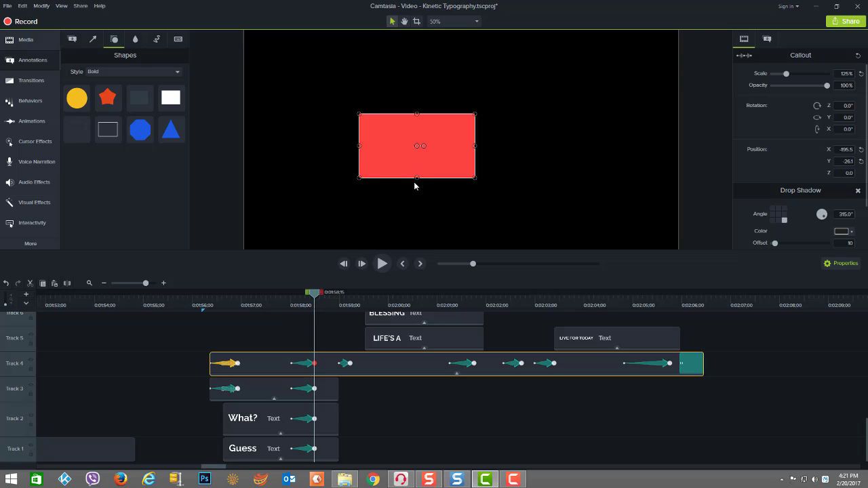
{"action": "key", "text": "ctrl+z"}
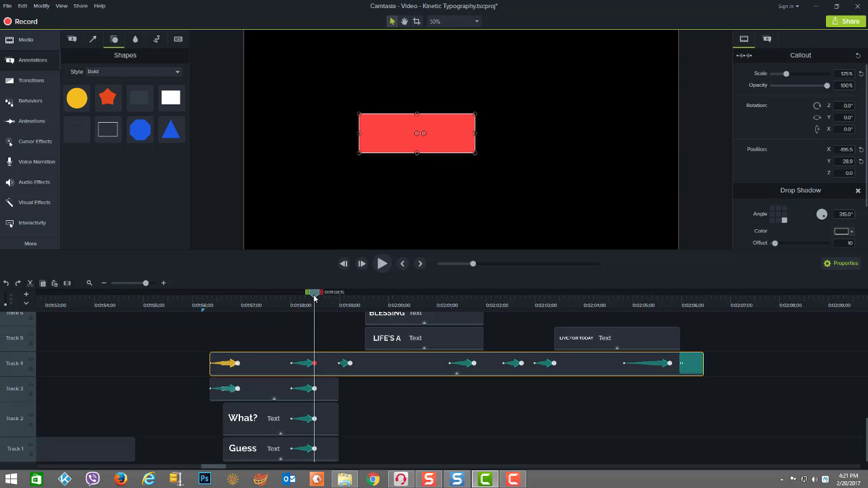
{"action": "mouse_move", "coordinate": [315, 296]}
{"action": "left_mouse_down"}
{"action": "mouse_move", "coordinate": [286, 296]}
{"action": "mouse_move", "coordinate": [316, 299]}
{"action": "left_mouse_up"}
{"action": "left_click", "coordinate": [312, 362]}
{"action": "left_click_drag", "start_coordinate": [315, 301], "coordinate": [340, 302]}
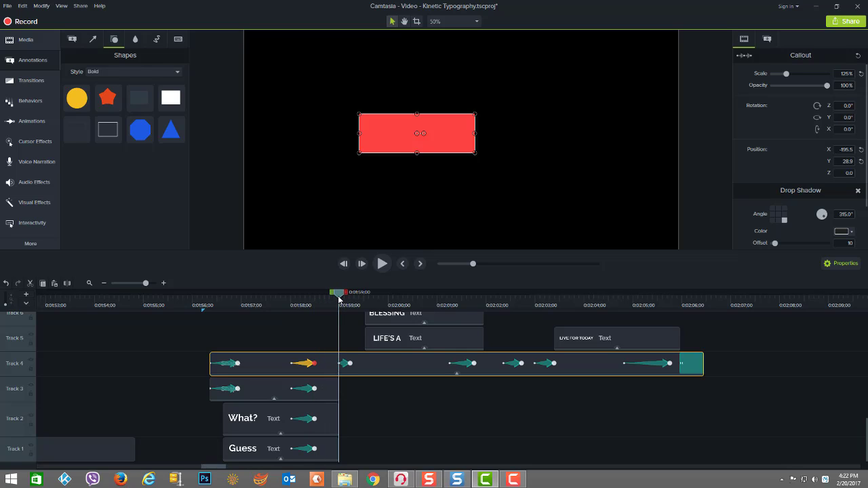
{"action": "left_click_drag", "start_coordinate": [340, 299], "coordinate": [366, 349]}
{"action": "left_click", "coordinate": [343, 370]}
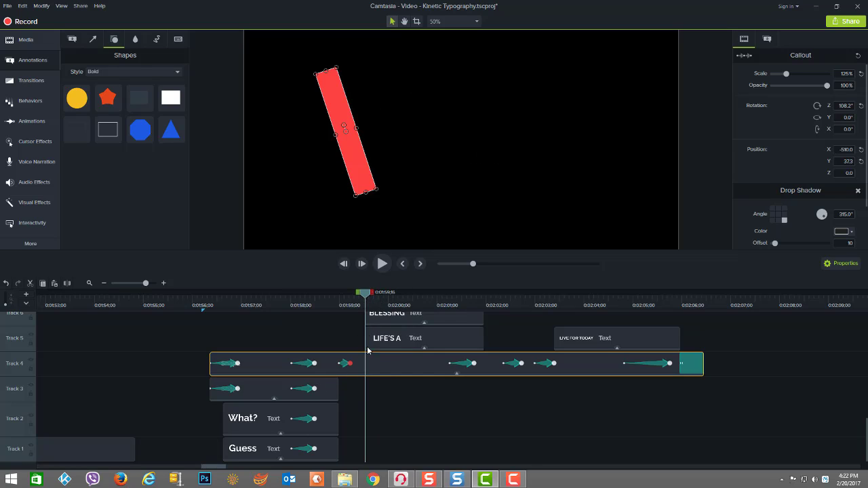
{"action": "mouse_move", "coordinate": [363, 297]}
{"action": "left_mouse_down"}
{"action": "mouse_move", "coordinate": [339, 297]}
{"action": "mouse_move", "coordinate": [350, 302]}
{"action": "left_mouse_up"}
{"action": "left_click", "coordinate": [351, 363]}
{"action": "left_click_drag", "start_coordinate": [350, 296], "coordinate": [449, 296]}
{"action": "left_click", "coordinate": [476, 363]}
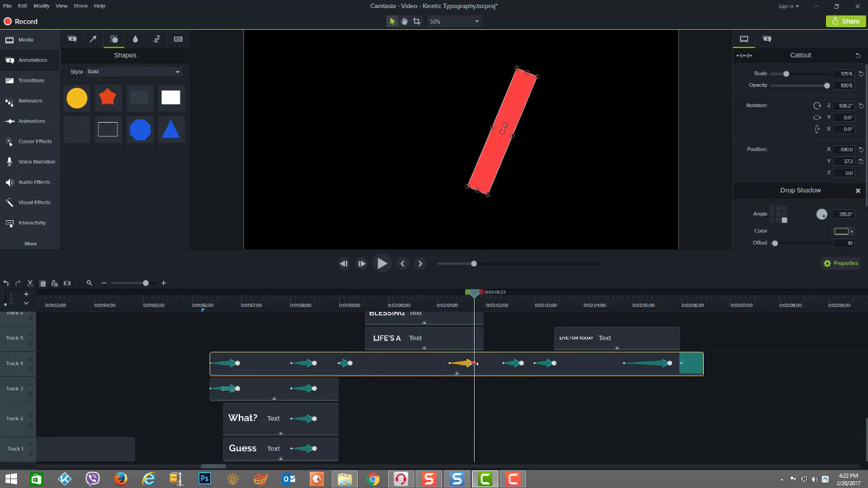
{"action": "left_click_drag", "start_coordinate": [474, 296], "coordinate": [535, 296]}
{"action": "left_click", "coordinate": [505, 365]}
{"action": "left_click", "coordinate": [553, 363]}
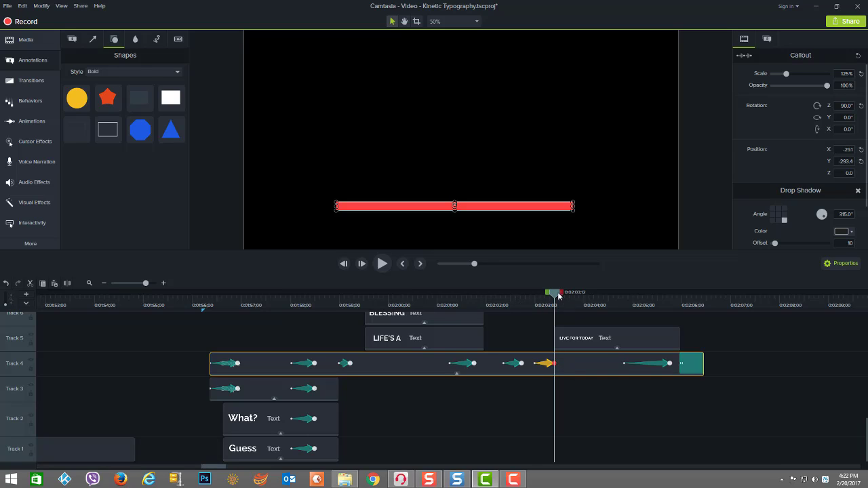
{"action": "left_click_drag", "start_coordinate": [556, 295], "coordinate": [624, 296]}
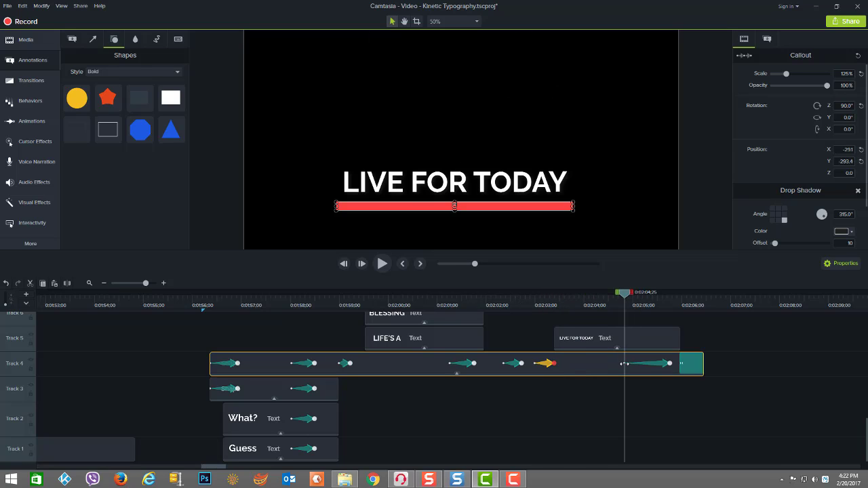
{"action": "left_click", "coordinate": [670, 364]}
{"action": "double_click", "coordinate": [645, 363]}
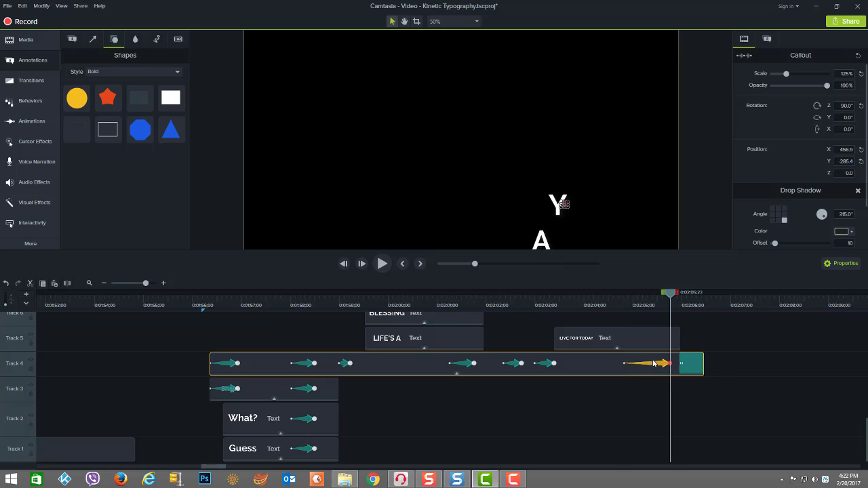
{"action": "left_click_drag", "start_coordinate": [672, 301], "coordinate": [201, 344]}
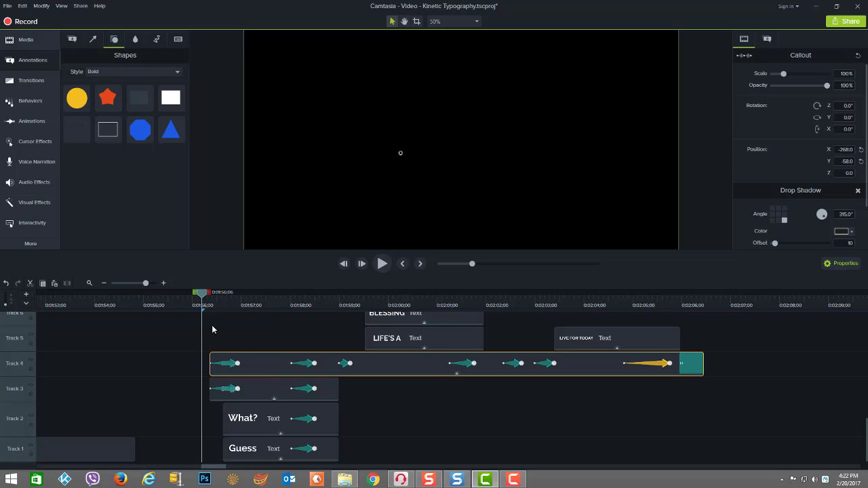
Select the What? clip, preview its animation, and open its Jump And Fall behavior settings.
{"action": "left_click", "coordinate": [243, 418]}
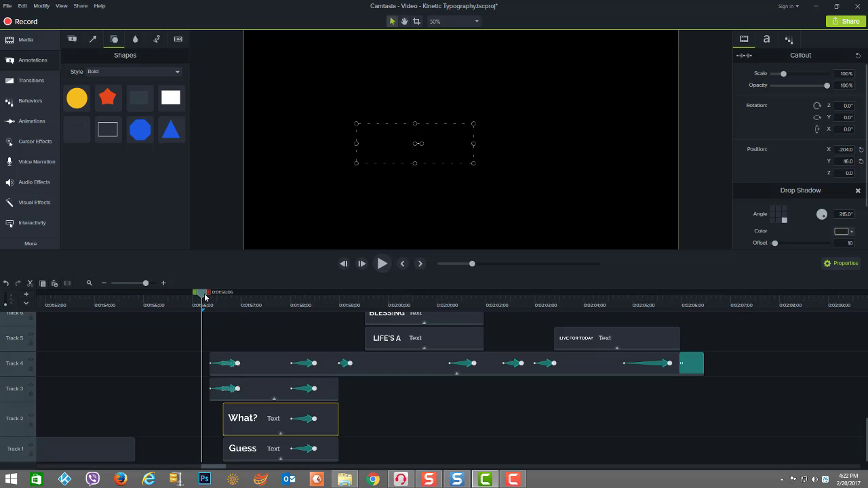
{"action": "left_click_drag", "start_coordinate": [203, 297], "coordinate": [251, 298]}
{"action": "left_click", "coordinate": [260, 309]}
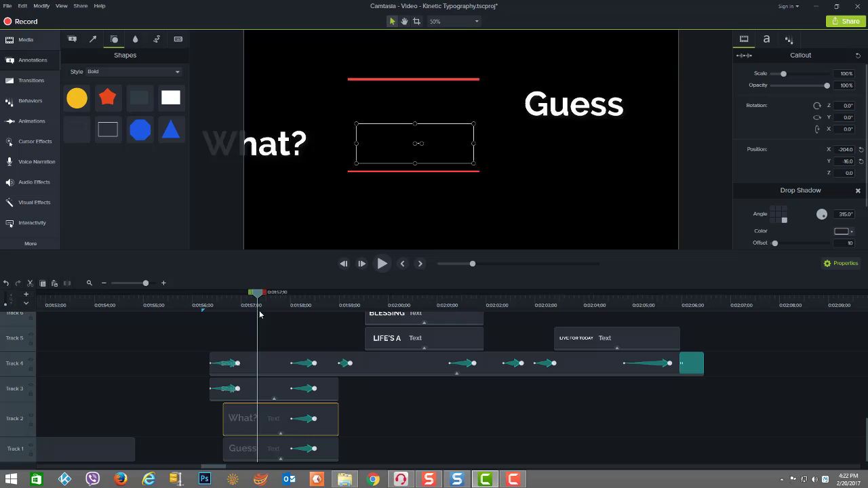
{"action": "left_click", "coordinate": [282, 435]}
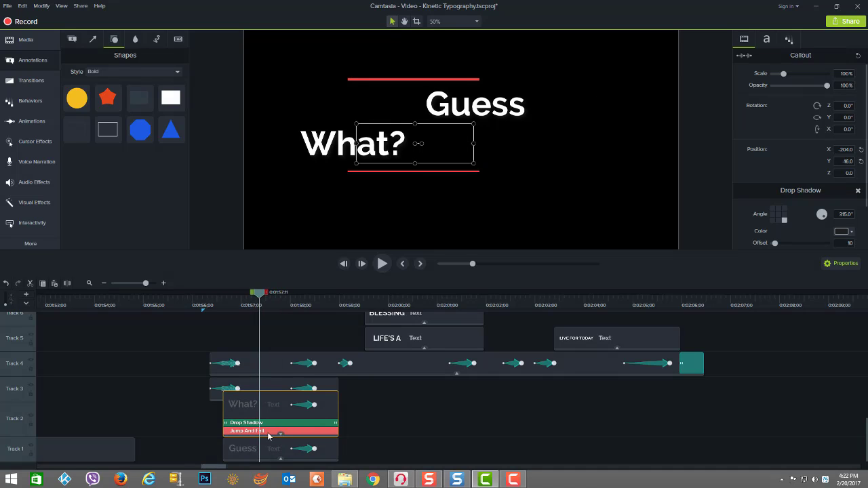
{"action": "left_click", "coordinate": [284, 432]}
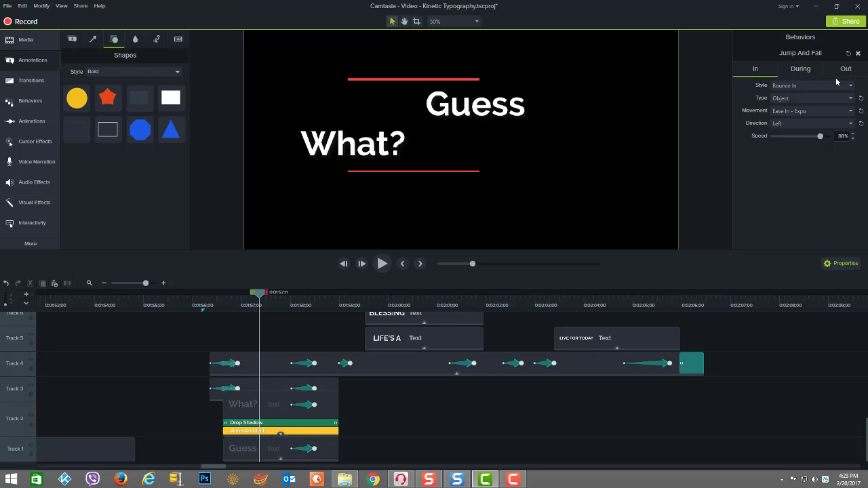
Check Jump And Fall's During and Out settings, replay the animation, and select the Guess clip.
{"action": "left_click", "coordinate": [800, 70]}
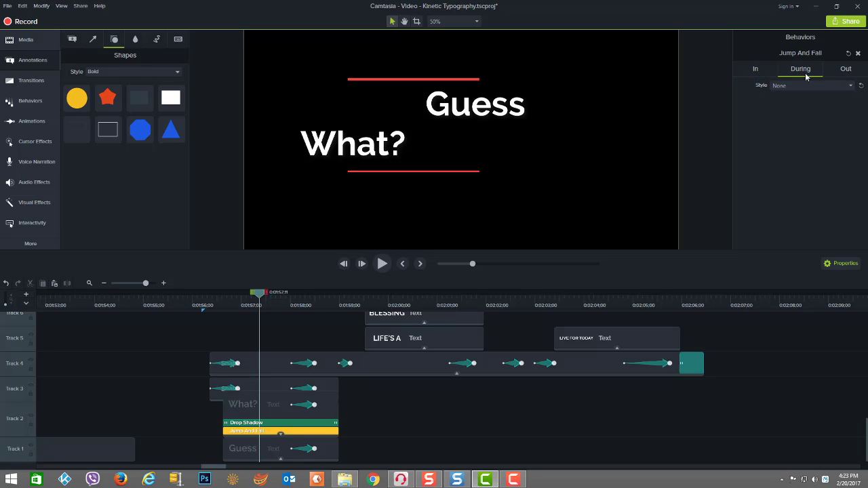
{"action": "left_click", "coordinate": [842, 71]}
{"action": "left_click_drag", "start_coordinate": [248, 298], "coordinate": [305, 297]}
{"action": "left_click", "coordinate": [311, 411]}
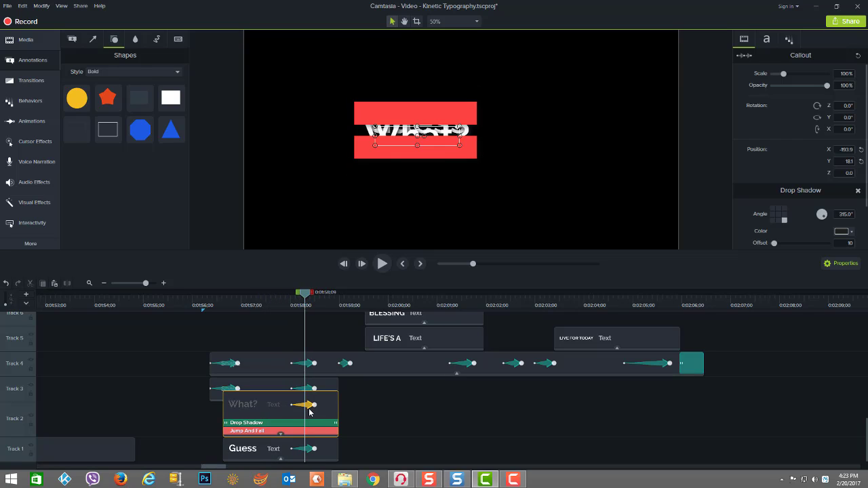
{"action": "left_click", "coordinate": [305, 450]}
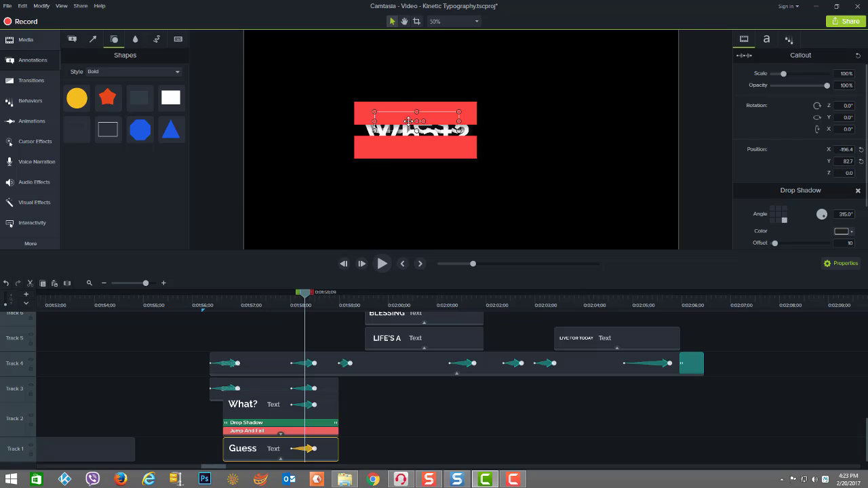
{"action": "left_click_drag", "start_coordinate": [304, 294], "coordinate": [350, 305]}
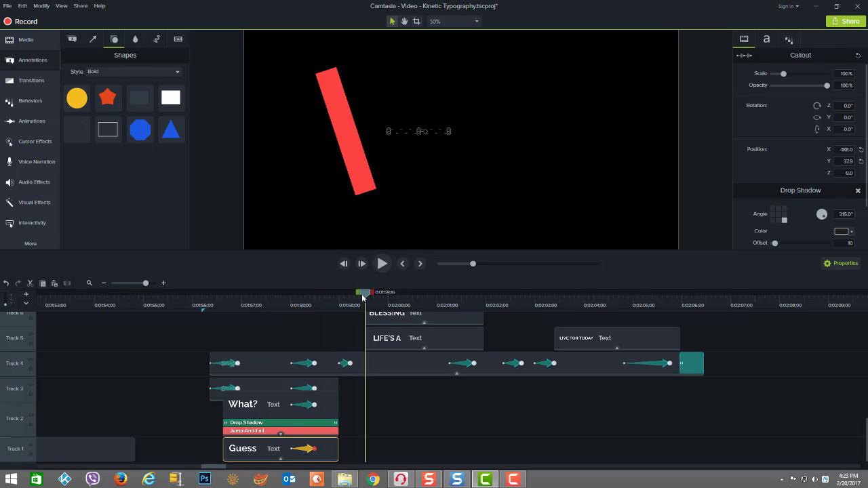
Select the BLESSING clip, preview LIFE'S A BLESSING, and open its Fade behavior settings.
{"action": "left_click", "coordinate": [397, 337]}
{"action": "left_click", "coordinate": [400, 317]}
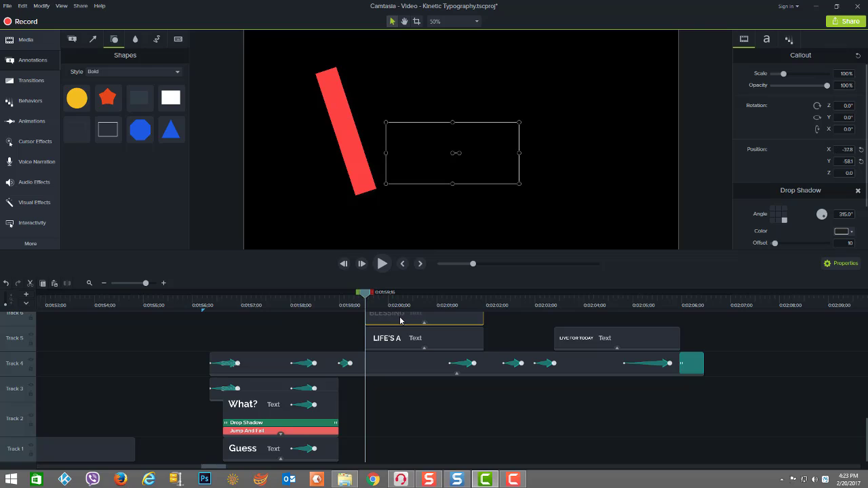
{"action": "left_click_drag", "start_coordinate": [371, 297], "coordinate": [434, 295]}
{"action": "left_click", "coordinate": [425, 324]}
{"action": "left_click", "coordinate": [410, 320]}
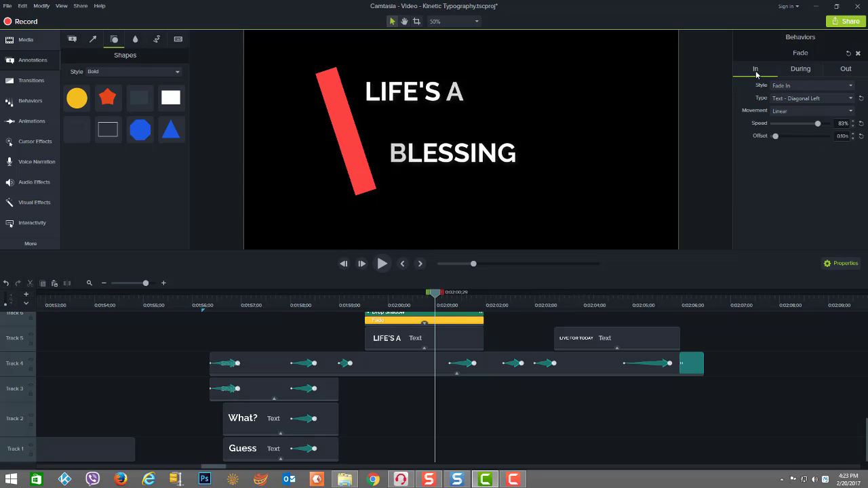
Step through the Fade In, During and Out tabs, then preview the BLESSING fade.
{"action": "left_click", "coordinate": [800, 71]}
{"action": "left_click", "coordinate": [760, 73]}
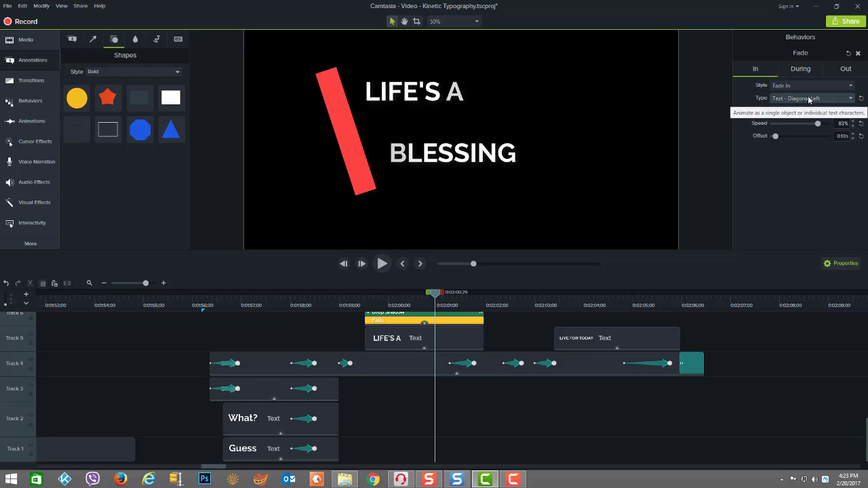
{"action": "left_click", "coordinate": [801, 70]}
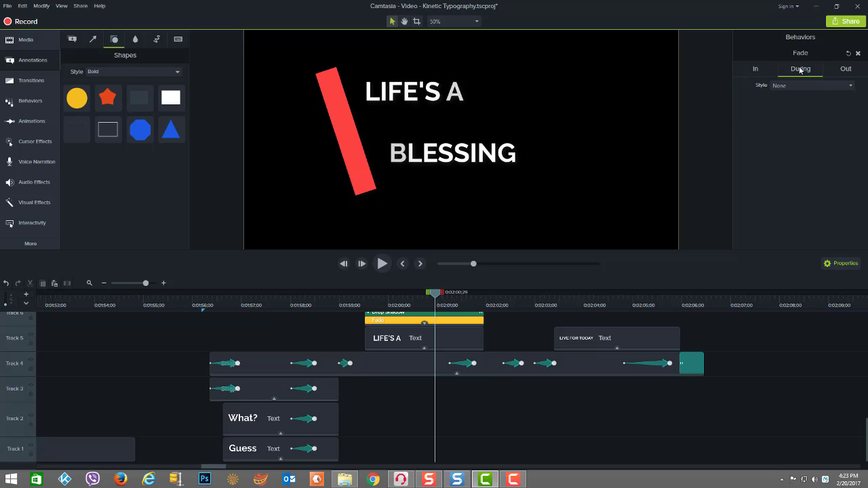
{"action": "left_click", "coordinate": [845, 70]}
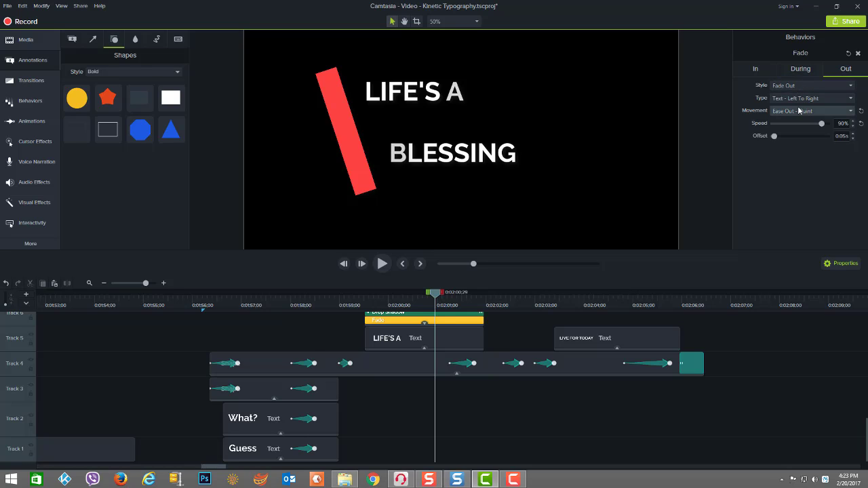
{"action": "left_click_drag", "start_coordinate": [436, 296], "coordinate": [615, 298]}
Open LIVE FOR TODAY's Jump And Fall During settings and preview the letters jumping.
{"action": "left_click", "coordinate": [568, 333]}
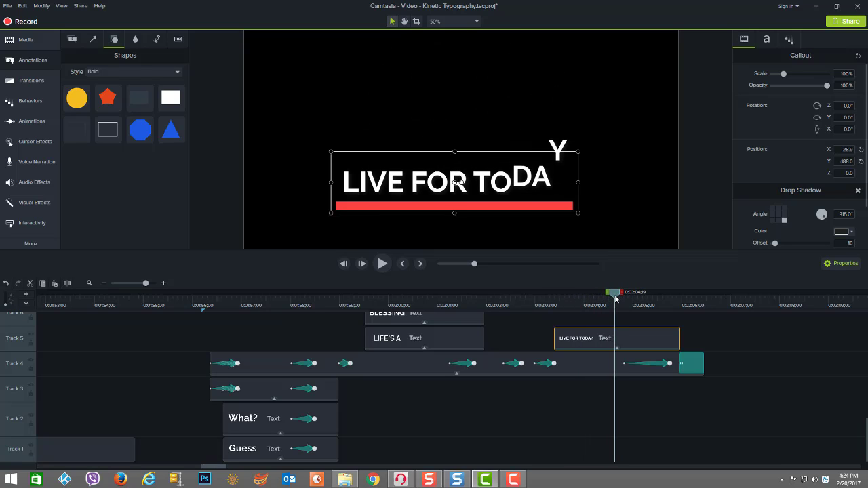
{"action": "left_click", "coordinate": [617, 347]}
{"action": "left_click", "coordinate": [602, 347]}
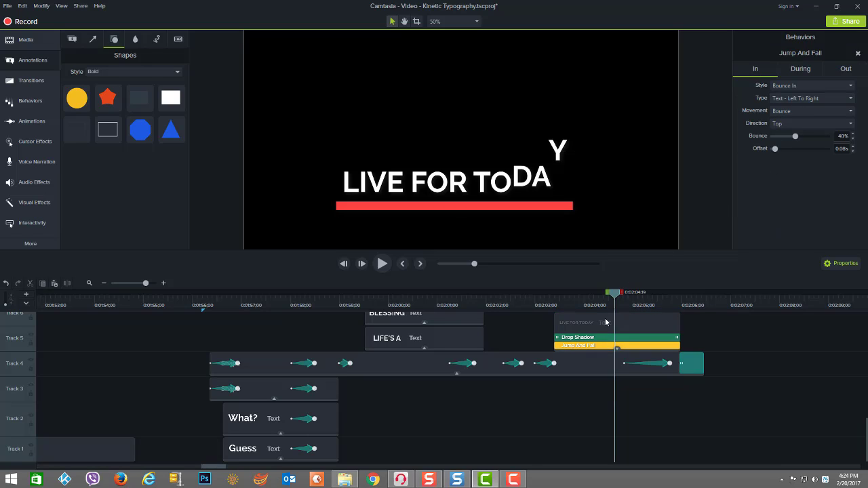
{"action": "left_click", "coordinate": [804, 69]}
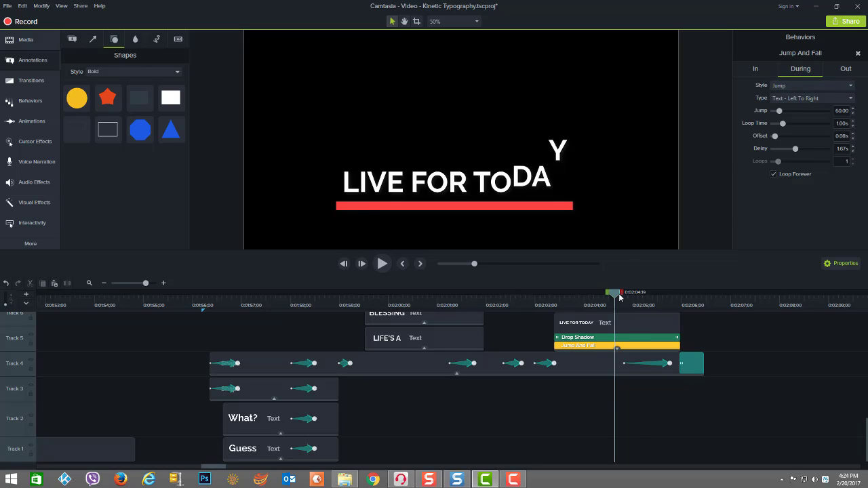
{"action": "left_click_drag", "start_coordinate": [624, 297], "coordinate": [641, 297]}
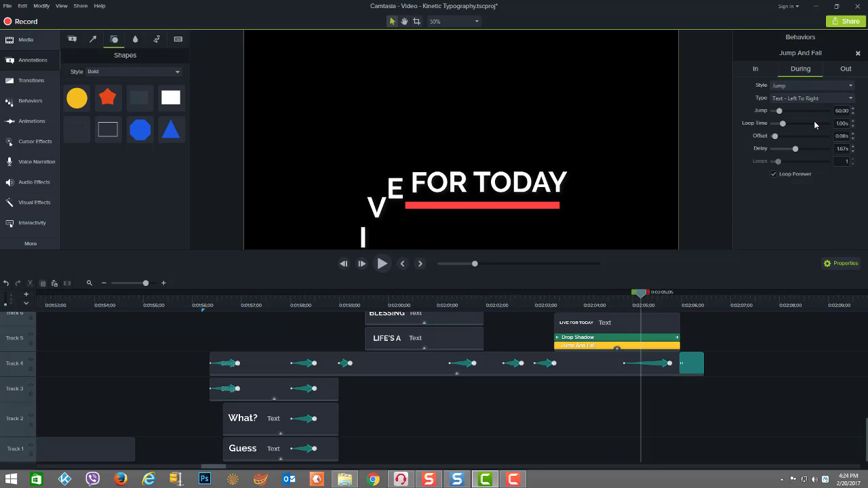
View the Drop exit settings (Bottom, 92% speed) and scrub until the letters fall away.
{"action": "left_click", "coordinate": [847, 74]}
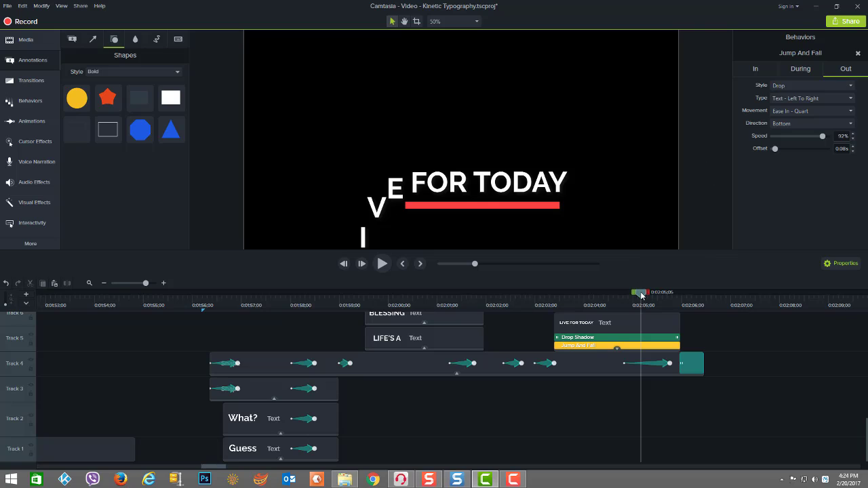
{"action": "left_click_drag", "start_coordinate": [641, 296], "coordinate": [668, 300]}
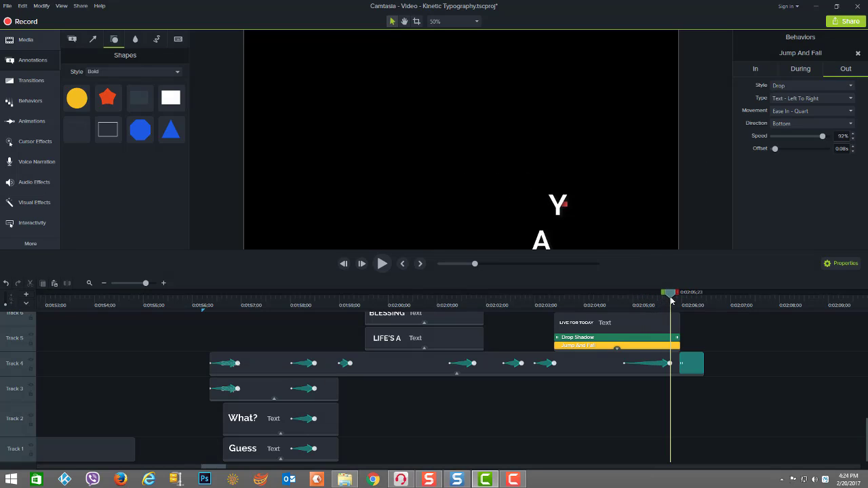
{"action": "left_click_drag", "start_coordinate": [672, 300], "coordinate": [689, 301]}
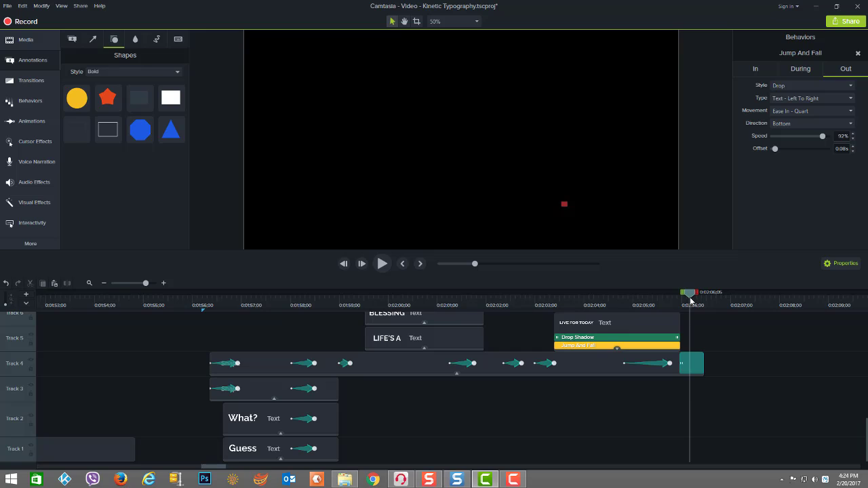
Return to the FREEDOM example near 0:58 and show its Bounce In Drifting entrance.
{"action": "left_click_drag", "start_coordinate": [690, 300], "coordinate": [713, 343]}
{"action": "left_click", "coordinate": [516, 482]}
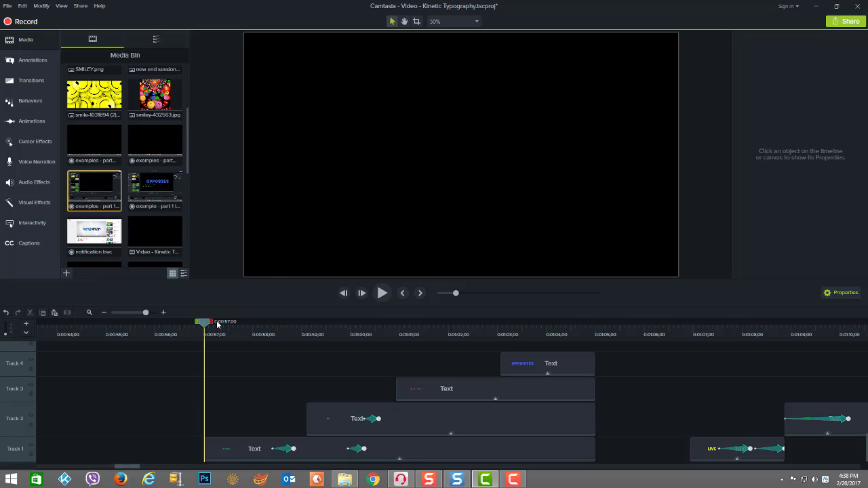
{"action": "left_click_drag", "start_coordinate": [217, 324], "coordinate": [271, 378]}
Jump between FREEDOM's animation points to preview it turning vertical, then flipping.
{"action": "left_click", "coordinate": [273, 448]}
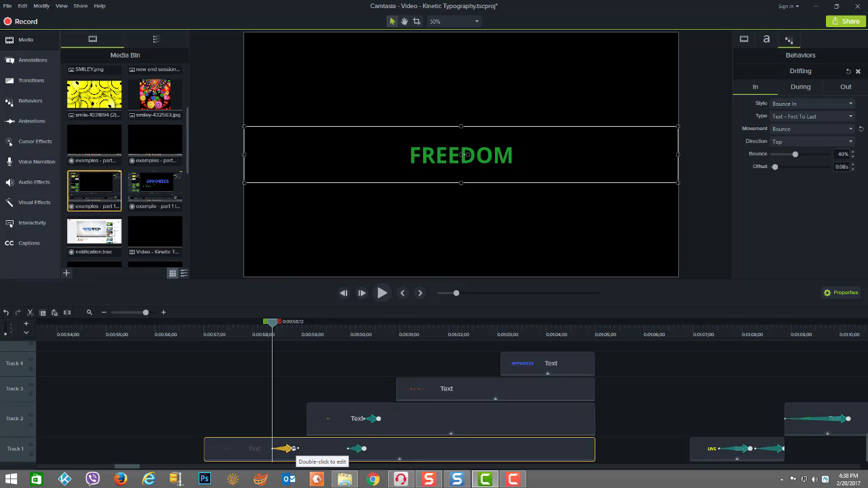
{"action": "left_click", "coordinate": [292, 448]}
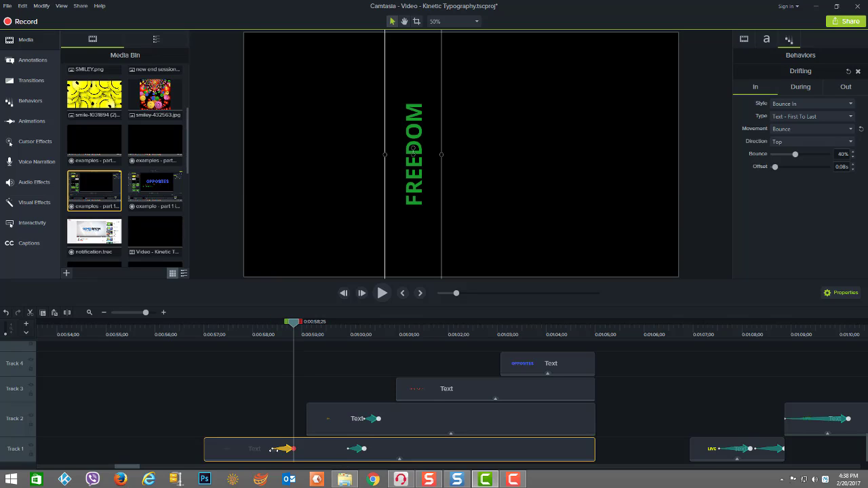
{"action": "left_click", "coordinate": [274, 450]}
{"action": "left_click", "coordinate": [293, 448]}
{"action": "left_click", "coordinate": [350, 449]}
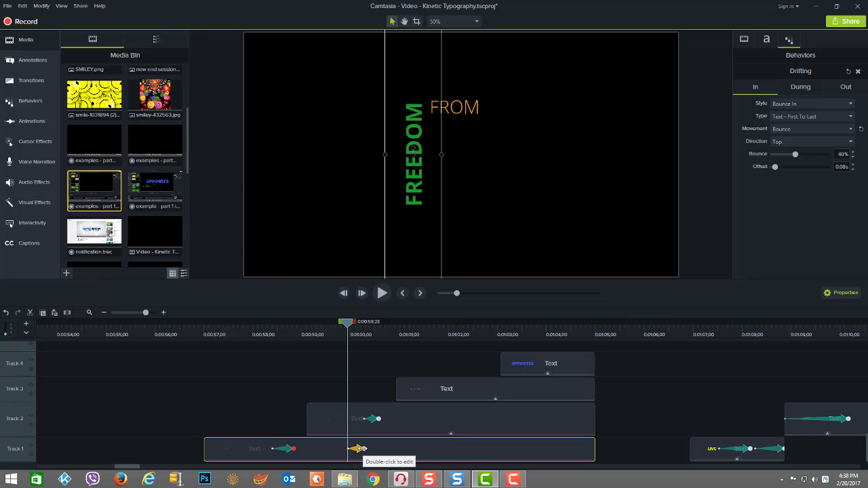
{"action": "left_click", "coordinate": [358, 448]}
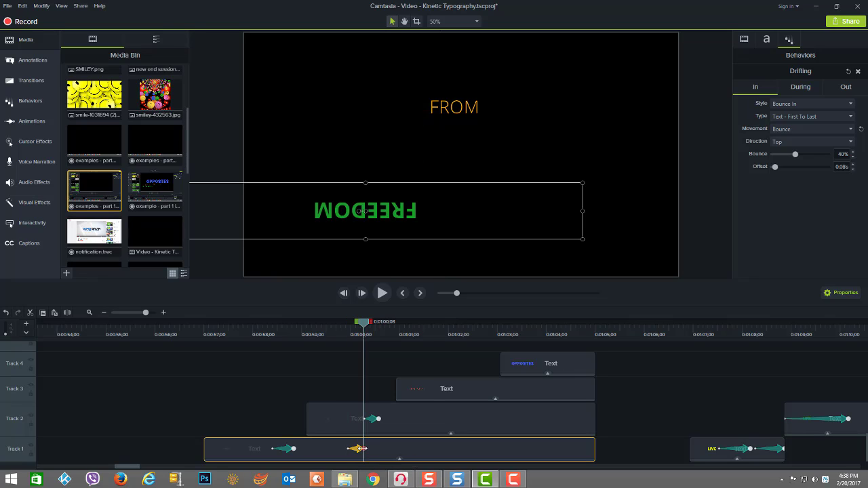
Preview FROM rotating, rewind to about 0:57, and reselect the FREEDOM clip.
{"action": "left_click", "coordinate": [370, 420]}
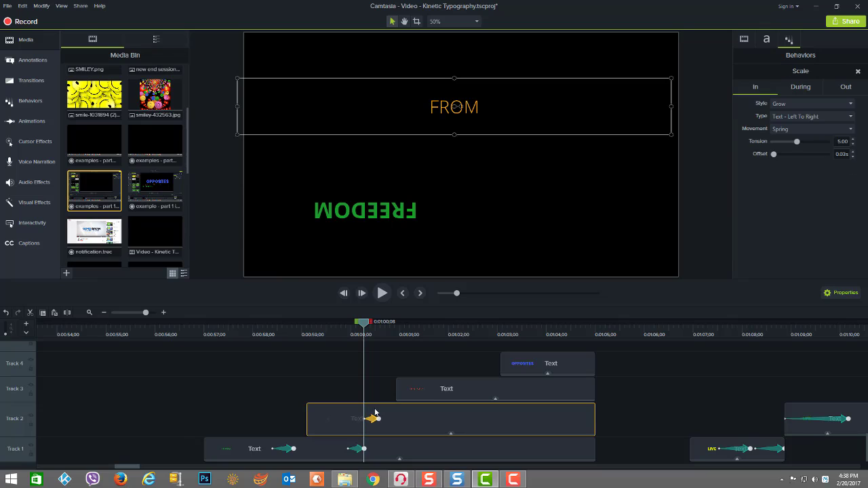
{"action": "left_click", "coordinate": [378, 418]}
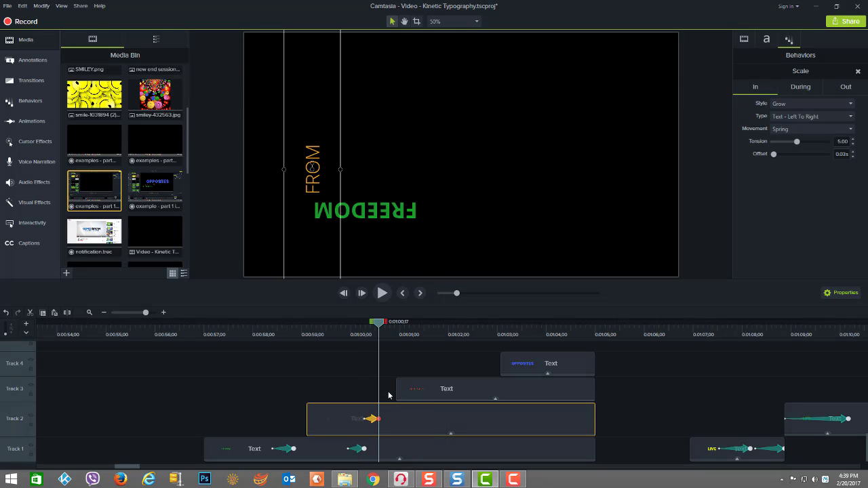
{"action": "left_click_drag", "start_coordinate": [379, 327], "coordinate": [226, 350]}
{"action": "left_click", "coordinate": [251, 449]}
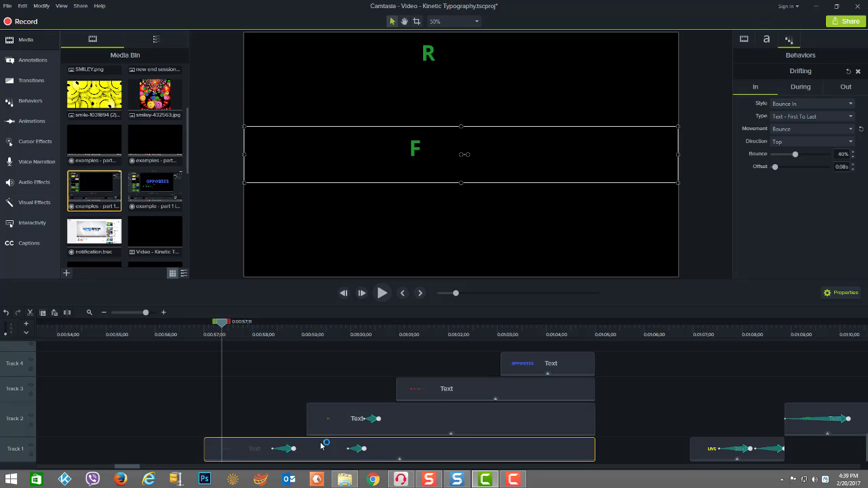
Expand FREEDOM's effects tray and review its Drifting behavior's In, During and Out settings.
{"action": "left_click", "coordinate": [400, 459]}
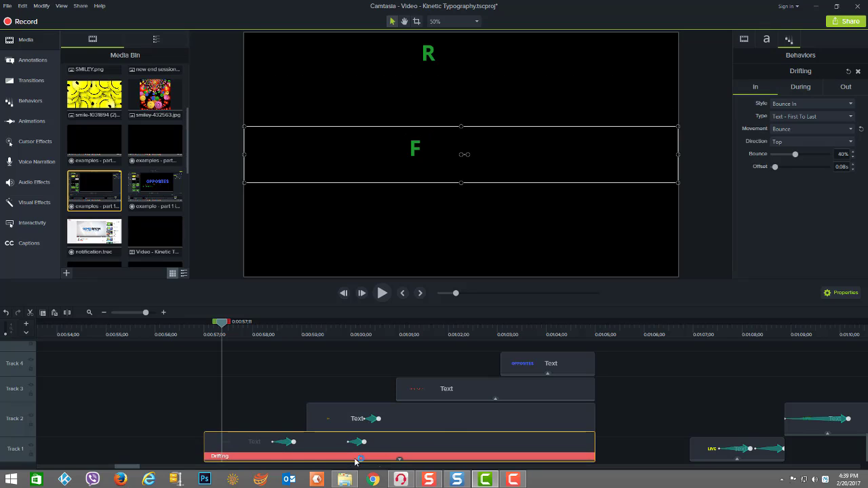
{"action": "left_click", "coordinate": [348, 459]}
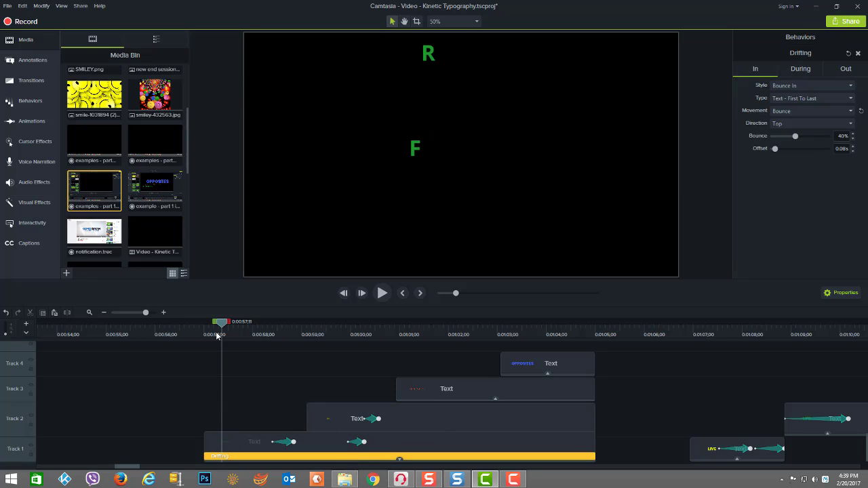
{"action": "left_click_drag", "start_coordinate": [225, 329], "coordinate": [257, 343]}
{"action": "left_click", "coordinate": [320, 449]}
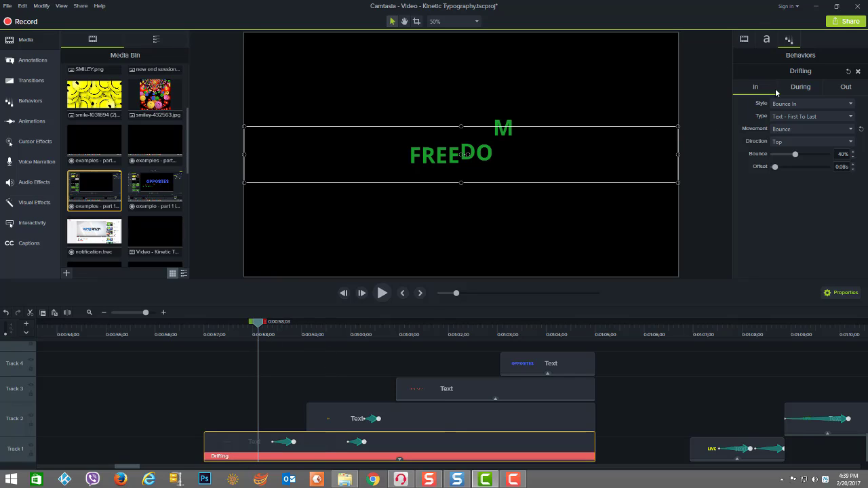
{"action": "left_click", "coordinate": [805, 89]}
{"action": "left_click", "coordinate": [844, 88]}
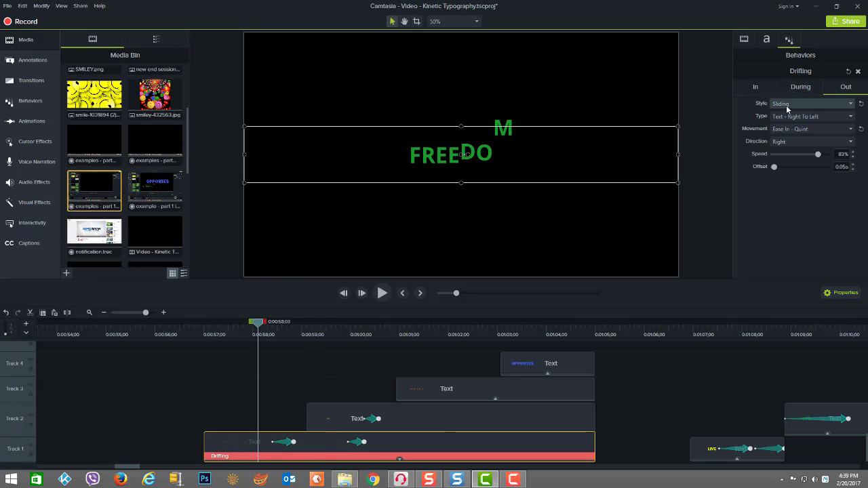
{"action": "left_click", "coordinate": [756, 90]}
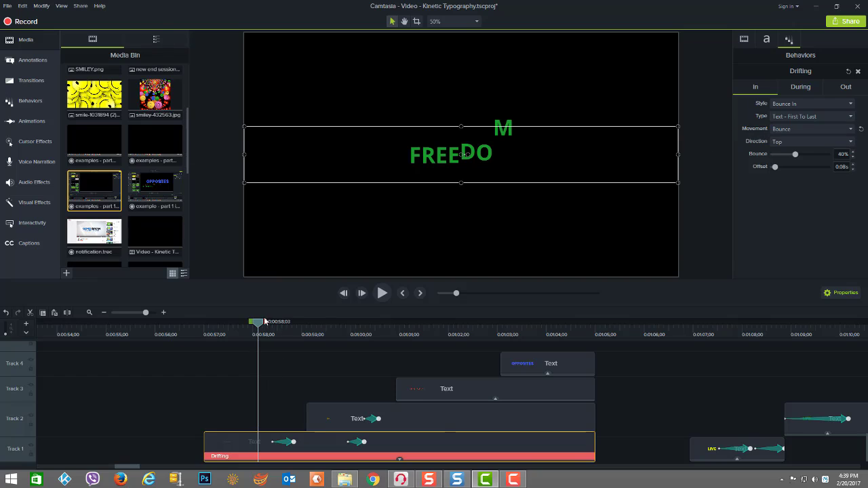
Preview FREEDOM bouncing in and sliding away, then show FROM's Grow, Spring Scale entrance.
{"action": "left_click_drag", "start_coordinate": [259, 325], "coordinate": [560, 382]}
{"action": "left_click", "coordinate": [560, 383]}
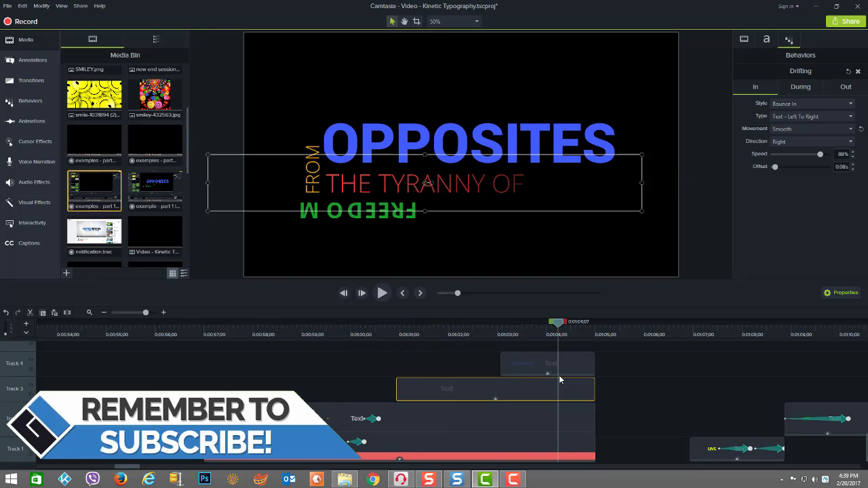
{"action": "left_click", "coordinate": [530, 440]}
{"action": "left_click_drag", "start_coordinate": [558, 322], "coordinate": [577, 330]}
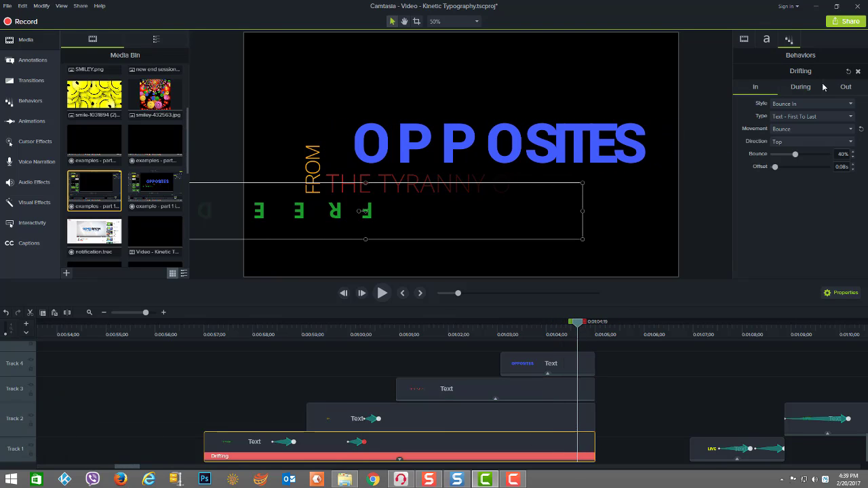
{"action": "left_click", "coordinate": [851, 91]}
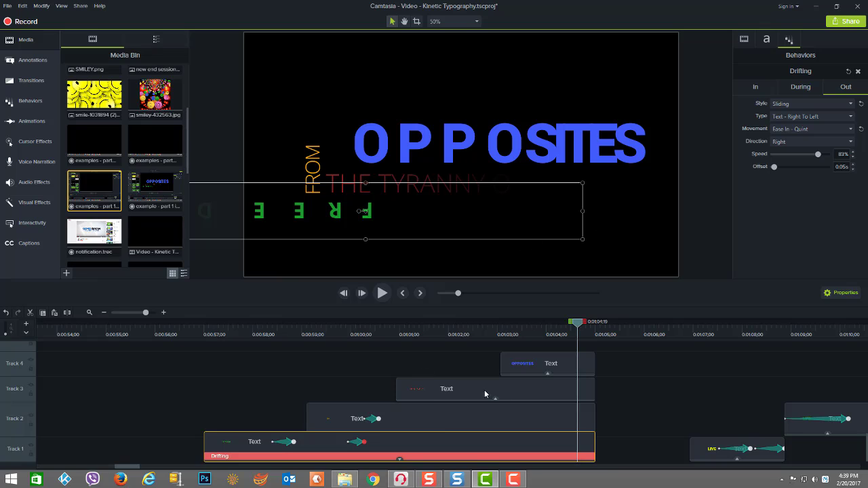
{"action": "left_click", "coordinate": [328, 418]}
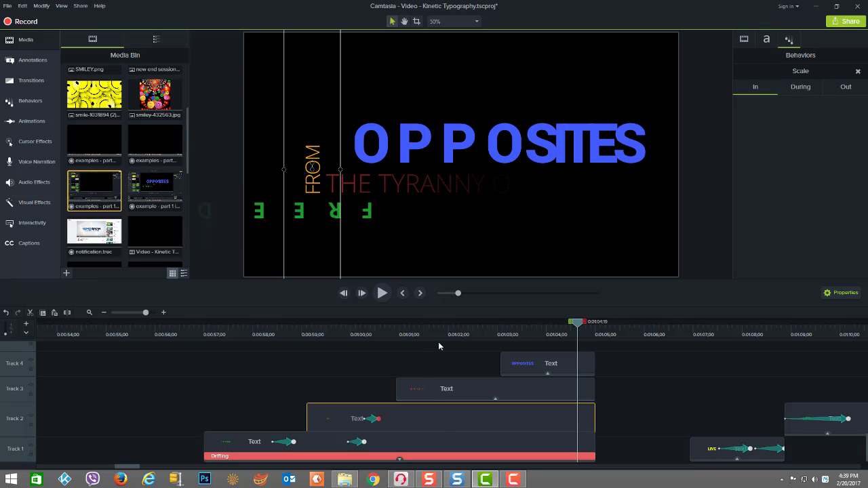
Show FROM's Scale Shrink exit, then select THE TYRANNY OF clip at about 1:01.
{"action": "left_click", "coordinate": [400, 460]}
{"action": "left_click", "coordinate": [425, 425]}
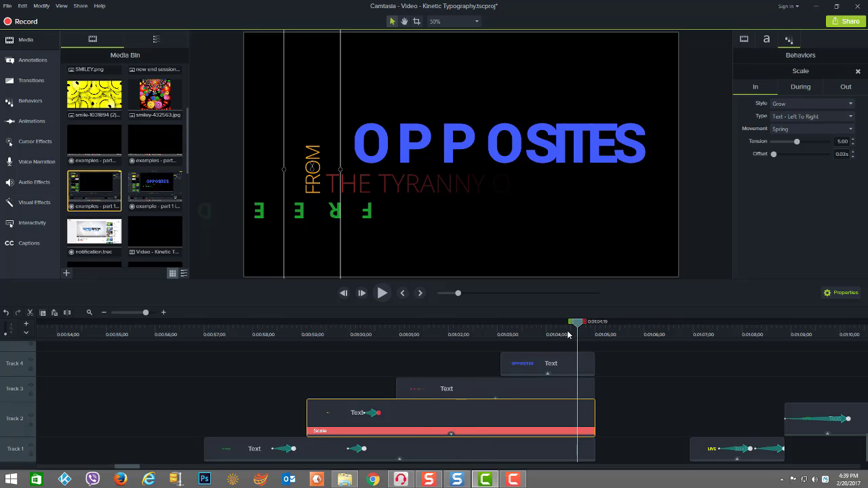
{"action": "left_click_drag", "start_coordinate": [576, 326], "coordinate": [579, 376]}
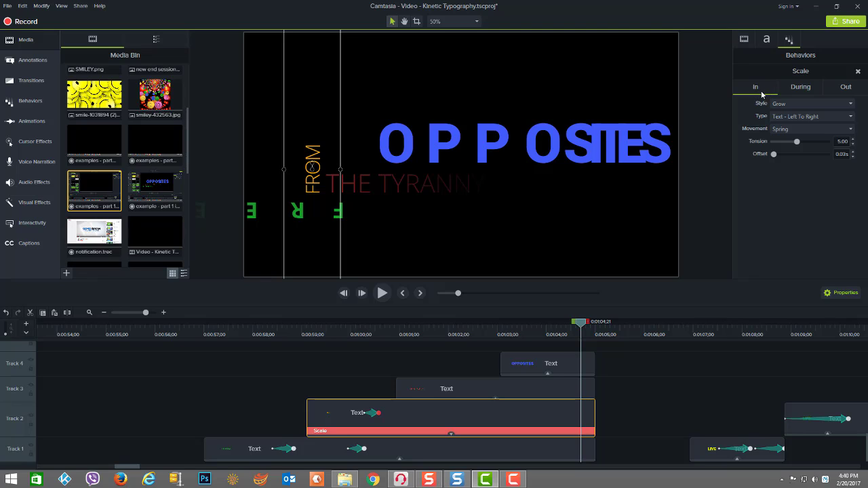
{"action": "left_click", "coordinate": [837, 91]}
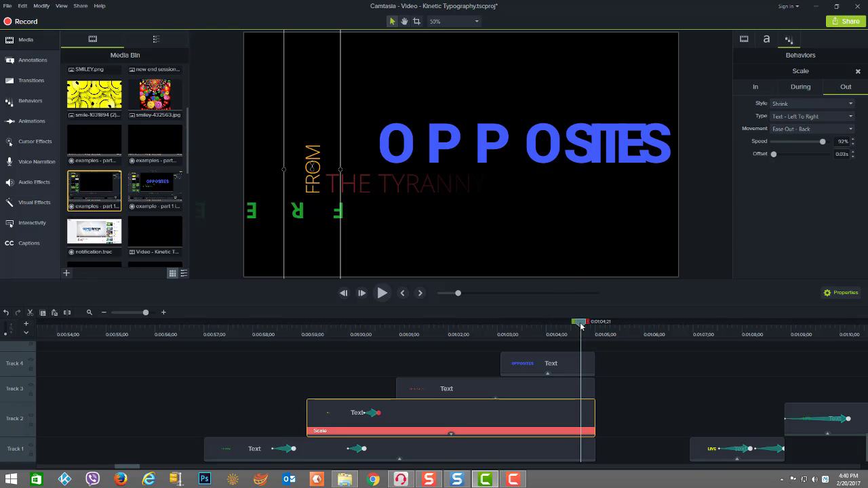
{"action": "left_click_drag", "start_coordinate": [579, 324], "coordinate": [426, 367]}
{"action": "left_click", "coordinate": [417, 388]}
Show THE TYRANNY OF's Drifting exit: Fade Out, Diagonal Left, Linear, 83% speed, 0.05s offset.
{"action": "left_click", "coordinate": [448, 431]}
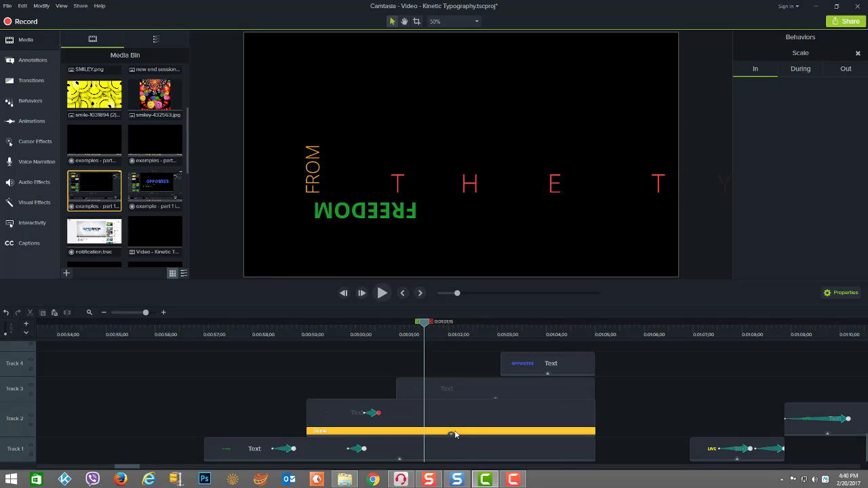
{"action": "left_click", "coordinate": [451, 431]}
{"action": "left_click", "coordinate": [495, 399]}
{"action": "left_click", "coordinate": [445, 397]}
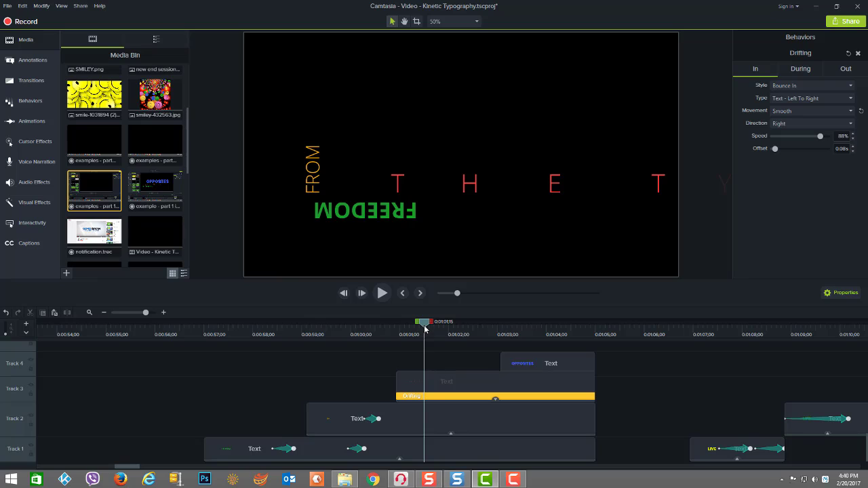
{"action": "left_click_drag", "start_coordinate": [424, 328], "coordinate": [431, 328]}
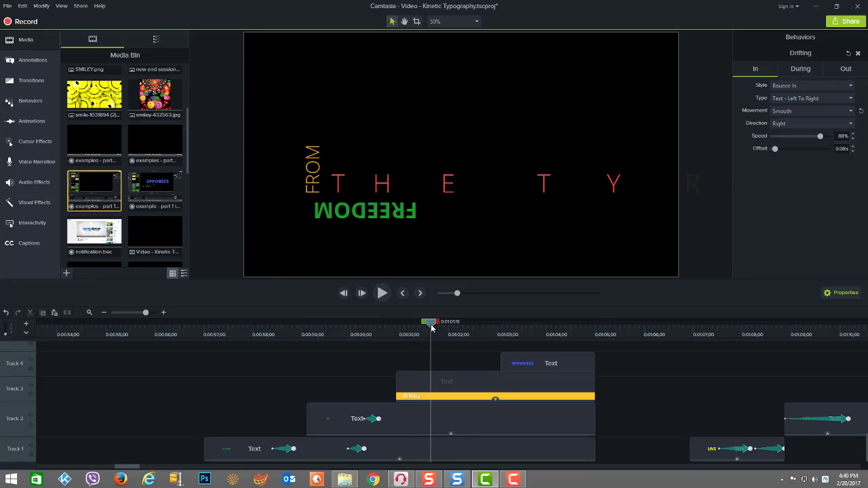
{"action": "left_click", "coordinate": [844, 69]}
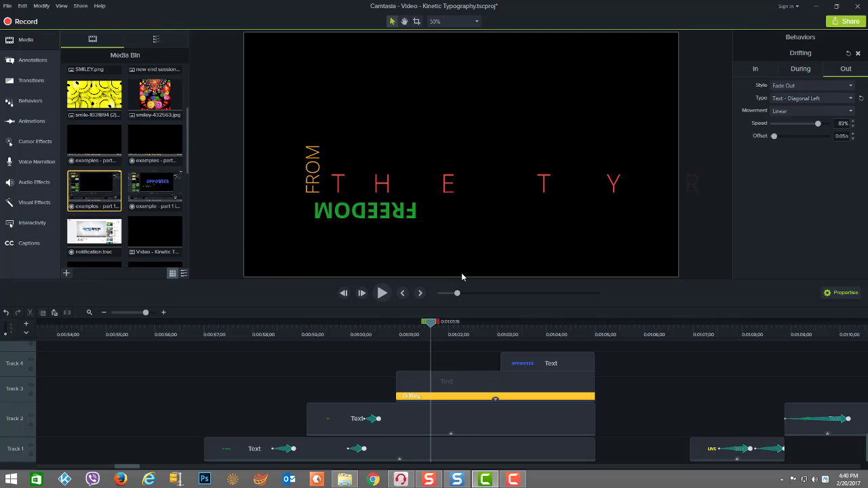
{"action": "left_click_drag", "start_coordinate": [432, 324], "coordinate": [501, 345]}
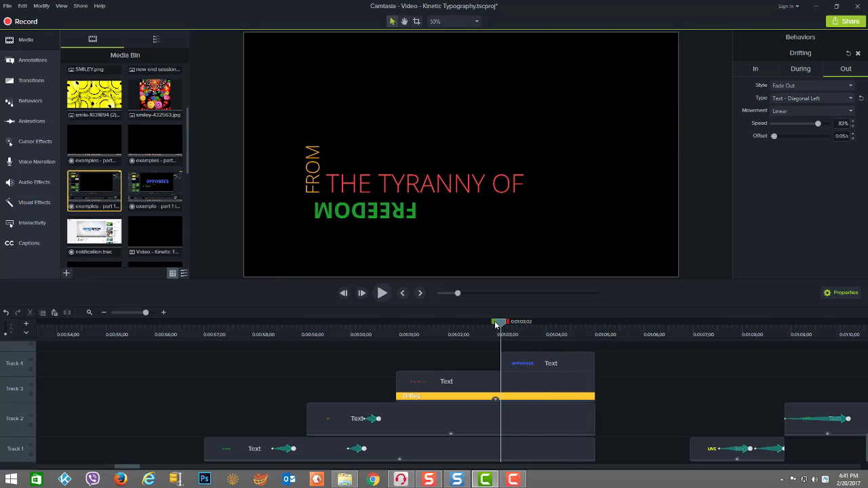
Play the OPPOSITES Pop Up animation and review its In and Out settings.
{"action": "left_click", "coordinate": [495, 399]}
{"action": "left_click", "coordinate": [544, 370]}
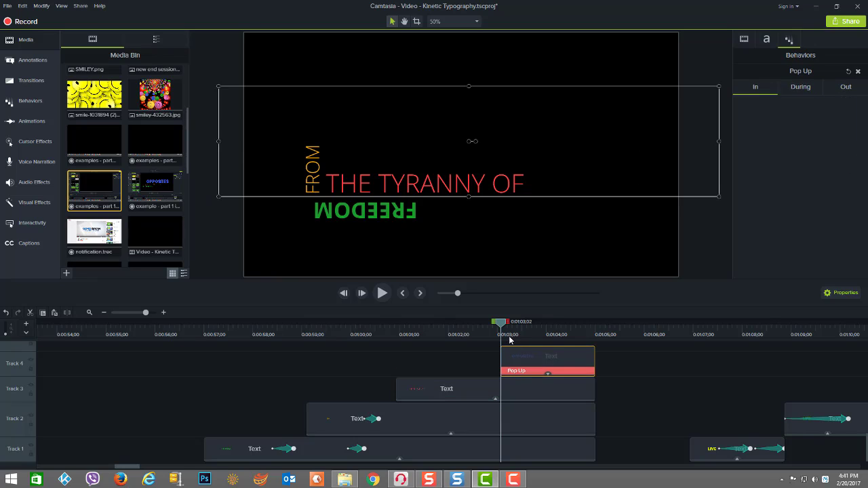
{"action": "left_click", "coordinate": [517, 371]}
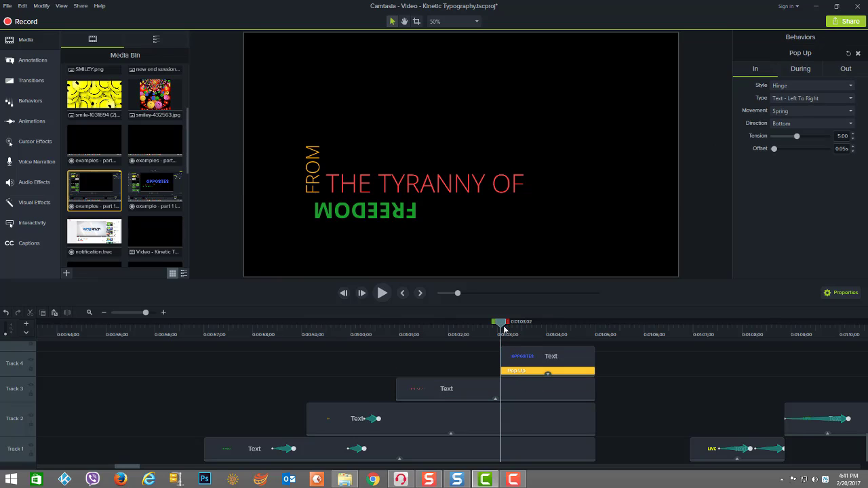
{"action": "key", "text": "space"}
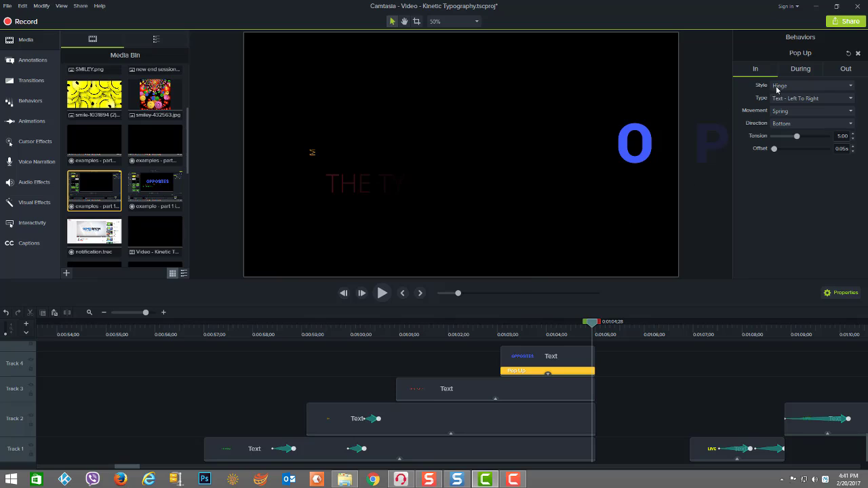
{"action": "left_click", "coordinate": [841, 69]}
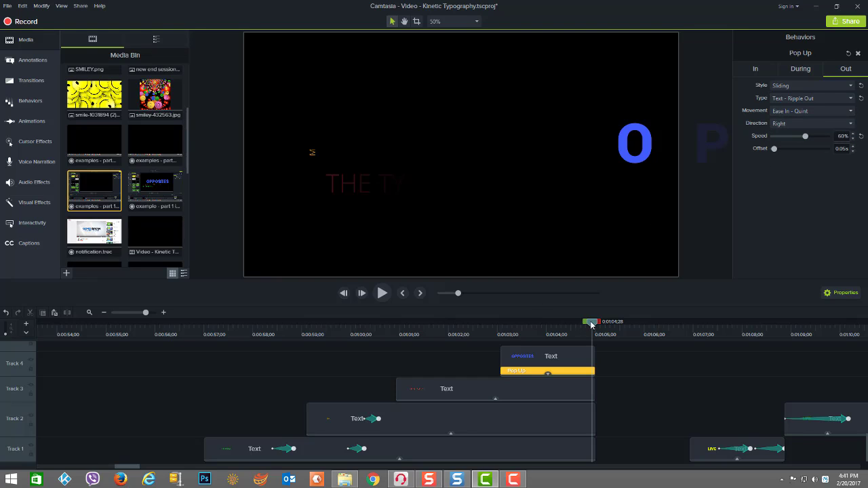
{"action": "left_click_drag", "start_coordinate": [590, 324], "coordinate": [388, 344]}
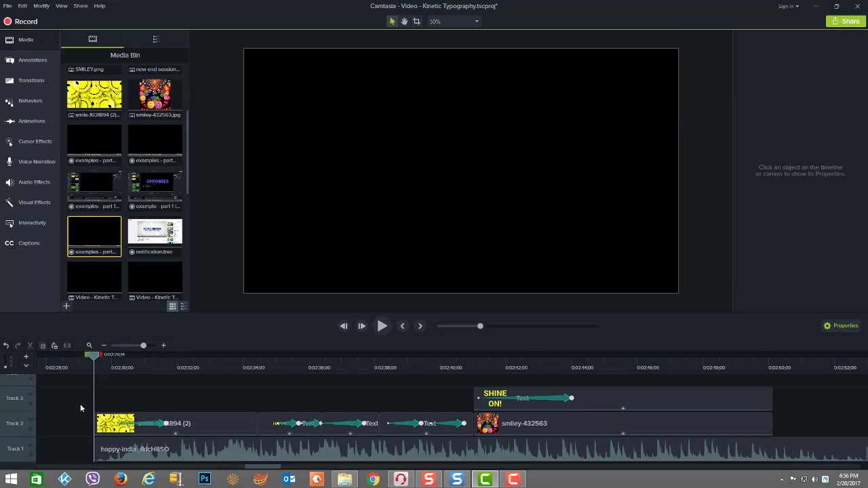
Scrub to about 0:02:31, where the yellow smiley image grows to fill the canvas.
{"action": "left_click_drag", "start_coordinate": [92, 357], "coordinate": [89, 411]}
{"action": "left_click_drag", "start_coordinate": [94, 357], "coordinate": [145, 358]}
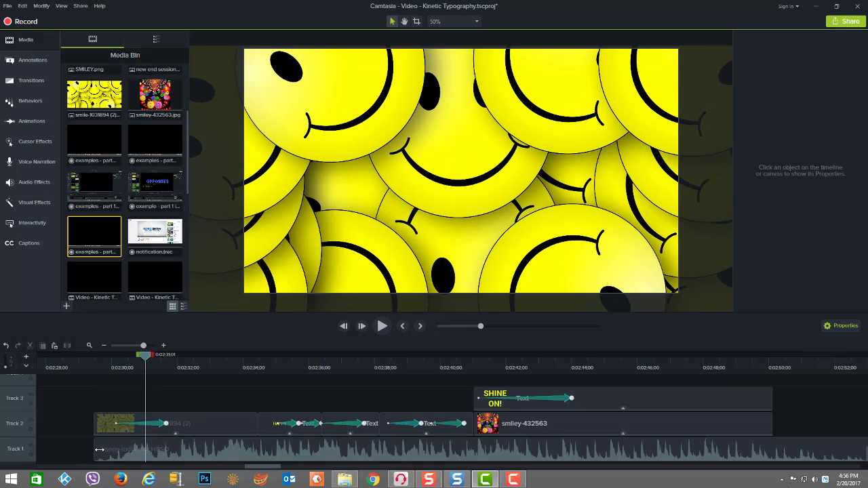
Select the smiley image clip and scrub through its entrance animation.
{"action": "left_click", "coordinate": [134, 457]}
{"action": "left_click", "coordinate": [192, 421]}
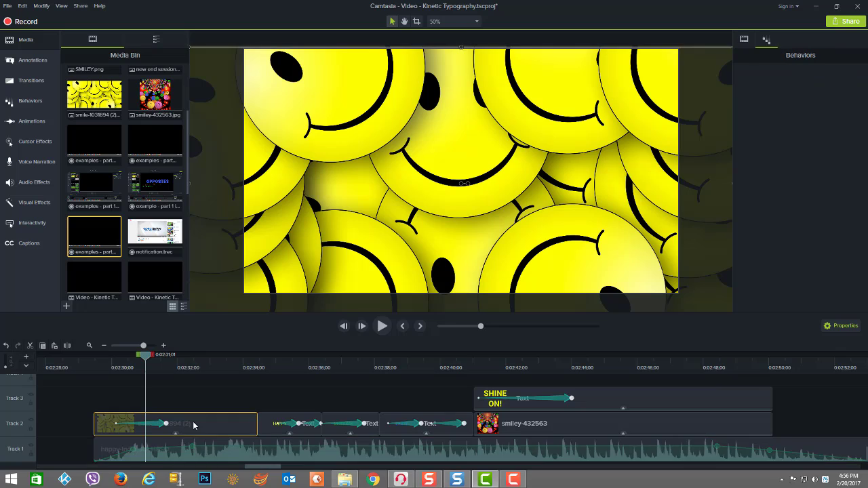
{"action": "mouse_move", "coordinate": [144, 357]}
{"action": "left_mouse_down"}
{"action": "mouse_move", "coordinate": [108, 360]}
{"action": "mouse_move", "coordinate": [165, 357]}
{"action": "mouse_move", "coordinate": [101, 357]}
{"action": "mouse_move", "coordinate": [167, 368]}
{"action": "mouse_move", "coordinate": [137, 373]}
{"action": "left_mouse_up"}
{"action": "left_click", "coordinate": [156, 423]}
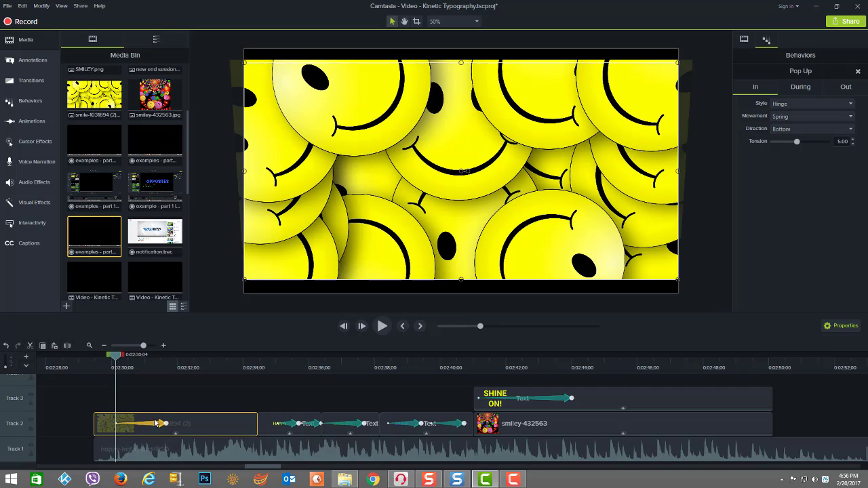
{"action": "left_click", "coordinate": [166, 423]}
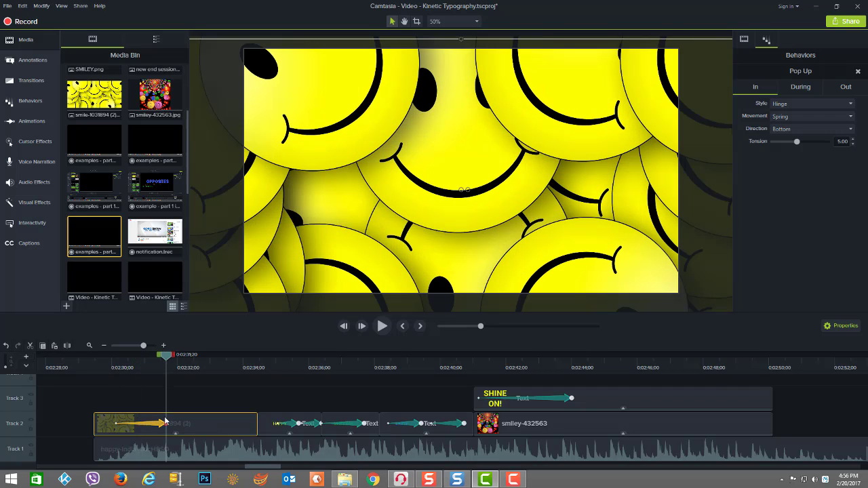
{"action": "left_click_drag", "start_coordinate": [166, 358], "coordinate": [107, 366]}
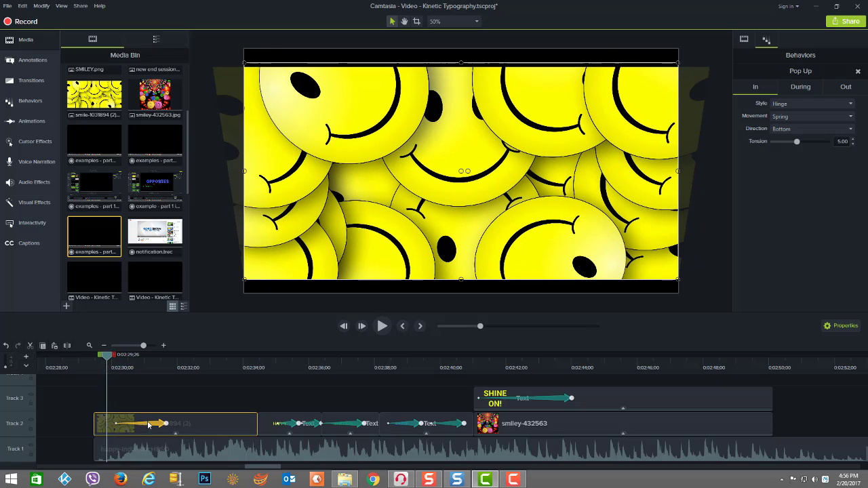
Review the smiley's Pop Up In, During and Out settings, then preview to about 0:02:35.
{"action": "left_click", "coordinate": [175, 433]}
{"action": "left_click", "coordinate": [146, 434]}
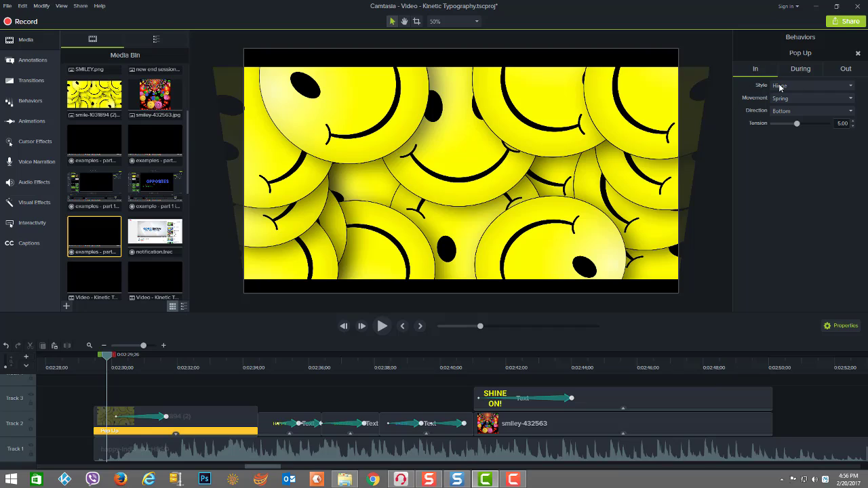
{"action": "left_click", "coordinate": [799, 70]}
{"action": "left_click", "coordinate": [847, 71]}
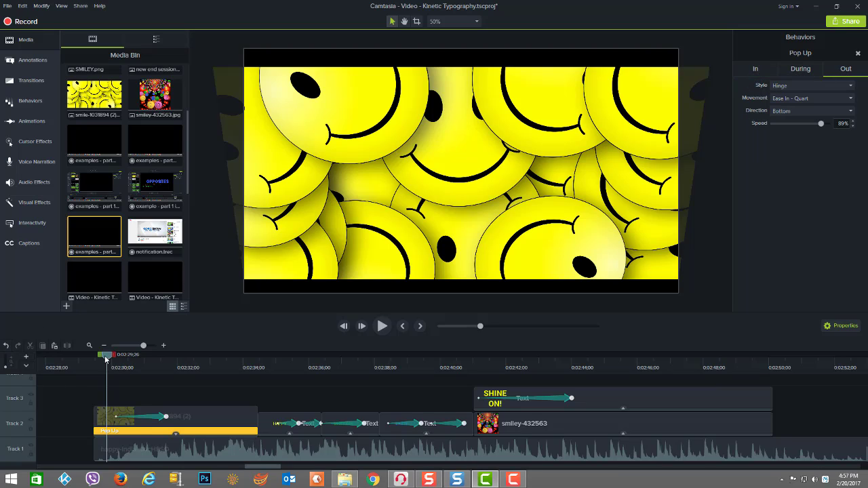
{"action": "left_click_drag", "start_coordinate": [107, 358], "coordinate": [279, 389]}
{"action": "left_click", "coordinate": [291, 434]}
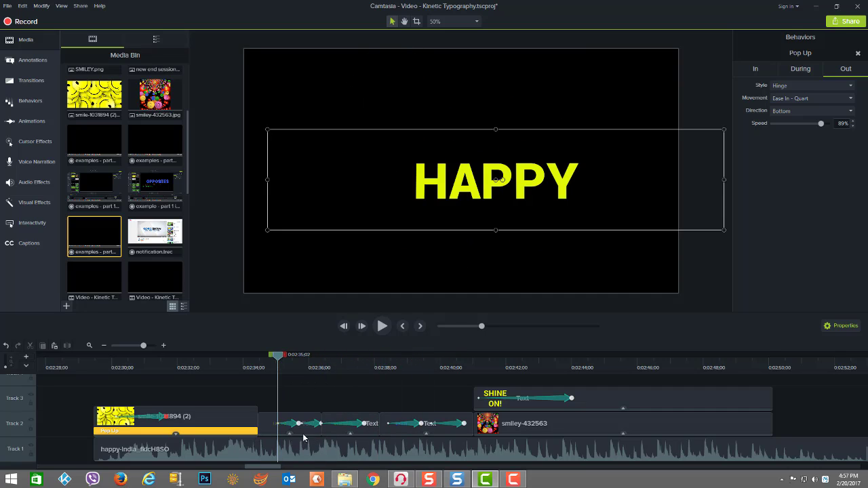
{"action": "left_click", "coordinate": [361, 435]}
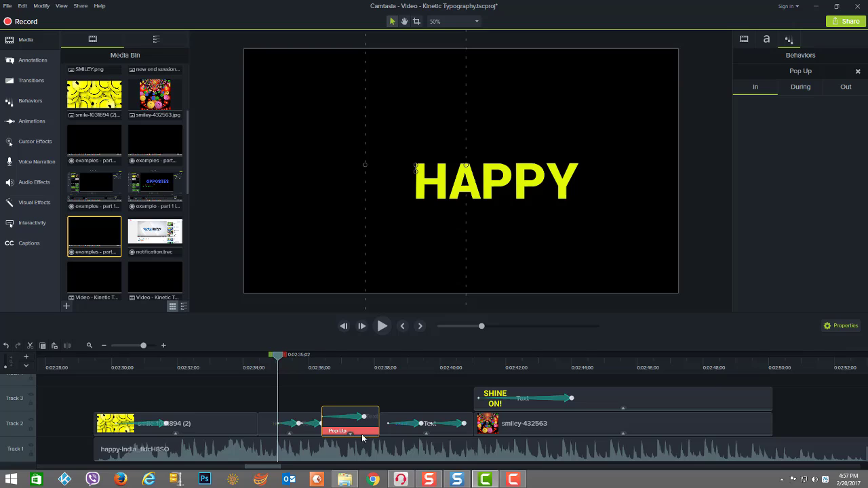
{"action": "left_click", "coordinate": [429, 439]}
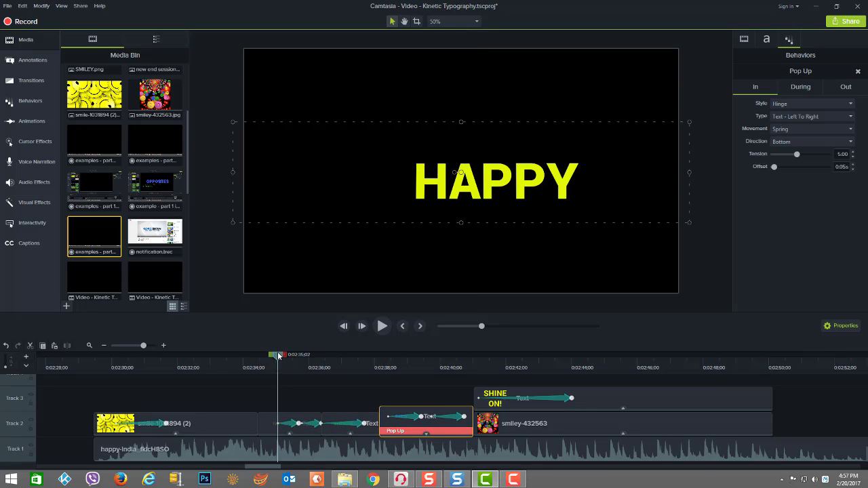
{"action": "left_click_drag", "start_coordinate": [278, 356], "coordinate": [255, 363]}
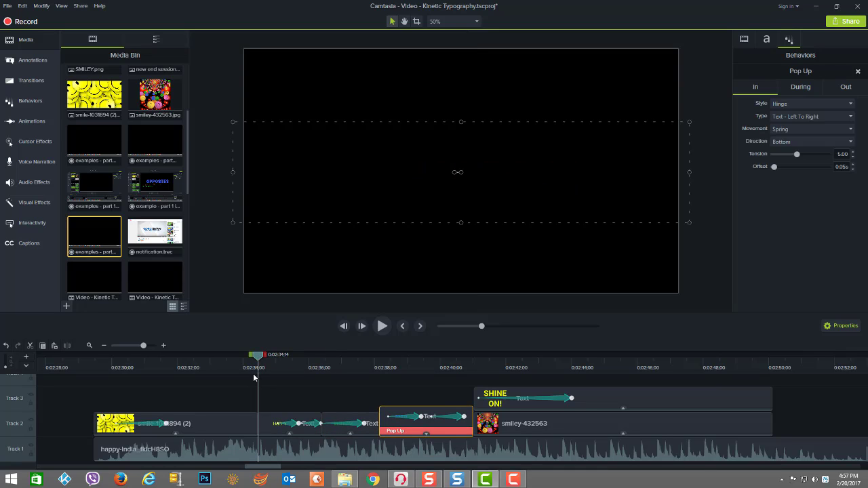
{"action": "key", "text": "space"}
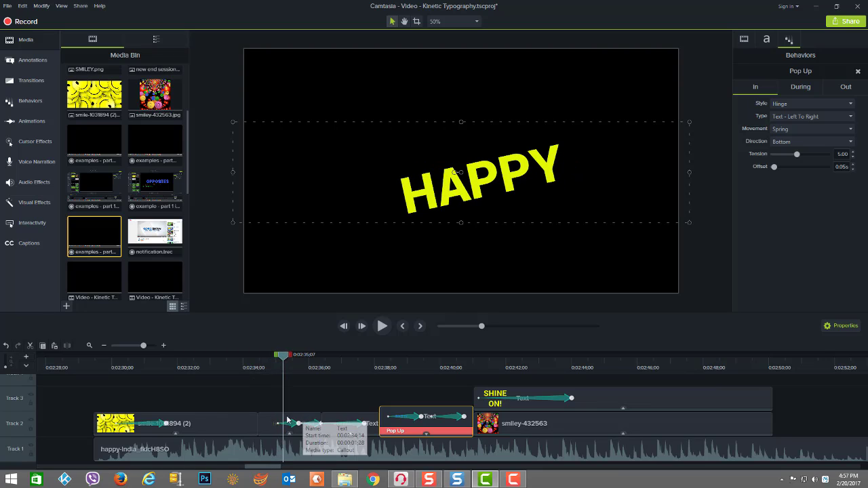
{"action": "left_click_drag", "start_coordinate": [289, 356], "coordinate": [316, 358]}
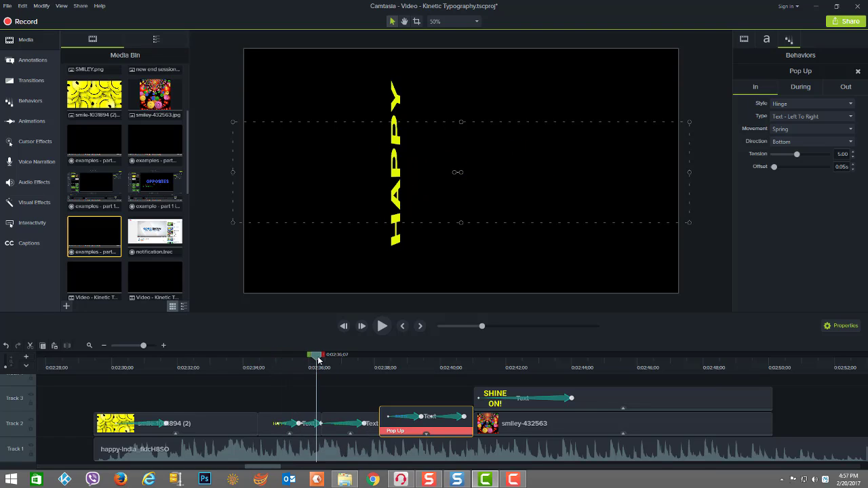
{"action": "left_click", "coordinate": [313, 362]}
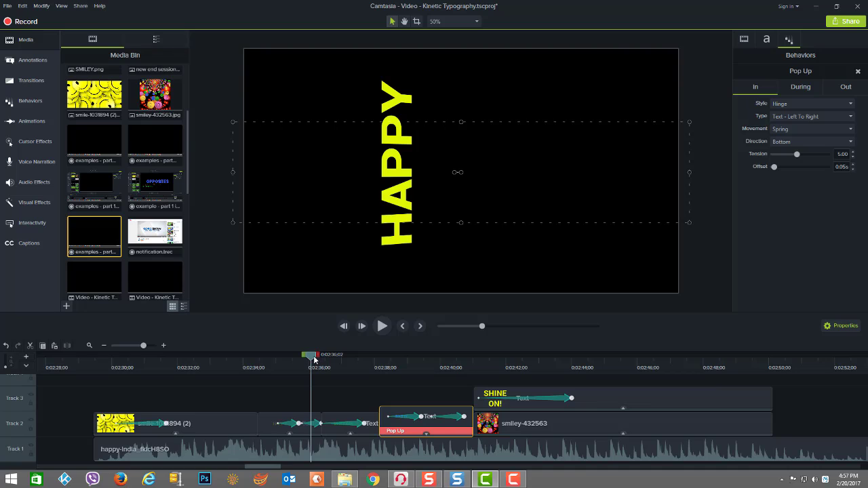
{"action": "key", "text": "ctrl+Right"}
{"action": "key", "text": "ctrl+Right"}
{"action": "key", "text": "ctrl+Right"}
{"action": "key", "text": "ctrl+Right"}
{"action": "key", "text": "ctrl+Right"}
{"action": "key", "text": "ctrl+Right"}
{"action": "key", "text": "ctrl+Right"}
{"action": "key", "text": "ctrl+Right"}
{"action": "key", "text": "ctrl+Right"}
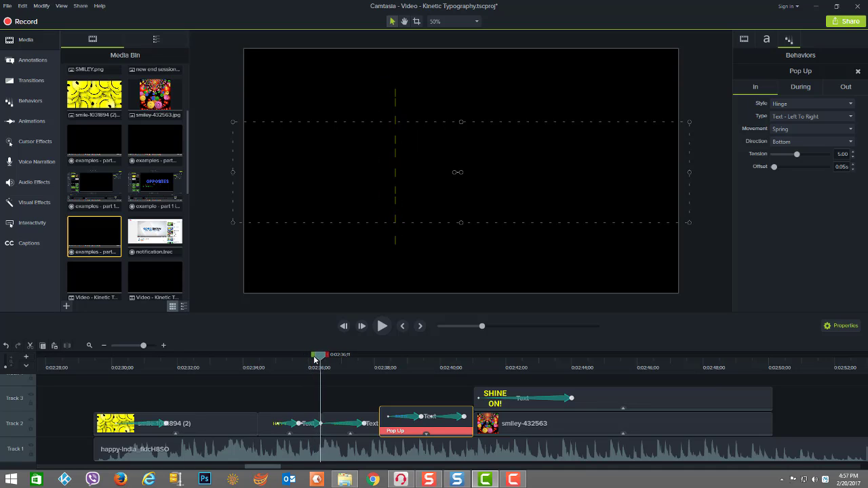
{"action": "key", "text": "ctrl+Right"}
{"action": "key", "text": "ctrl+Right"}
{"action": "key", "text": "ctrl+Right"}
{"action": "key", "text": "ctrl+Right"}
{"action": "key", "text": "ctrl+Right"}
{"action": "key", "text": "ctrl+Right"}
{"action": "key", "text": "ctrl+Right"}
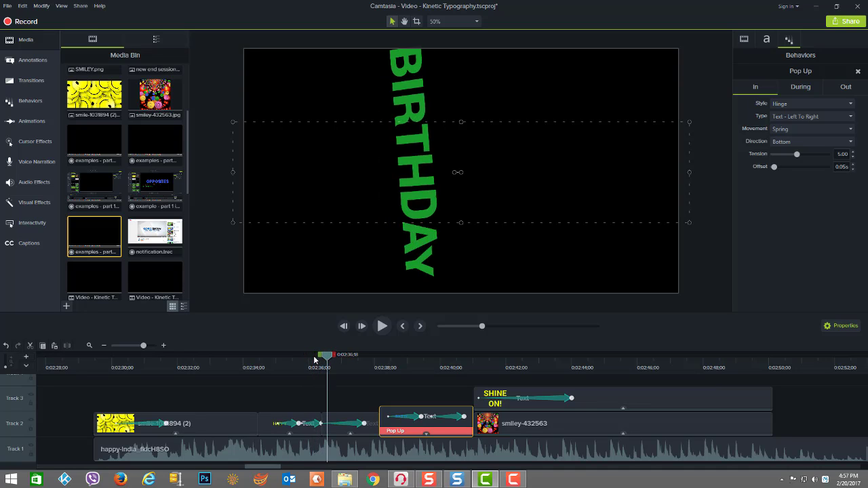
{"action": "key", "text": "ctrl+Right"}
{"action": "key", "text": "ctrl+Right"}
{"action": "key", "text": "ctrl+Right"}
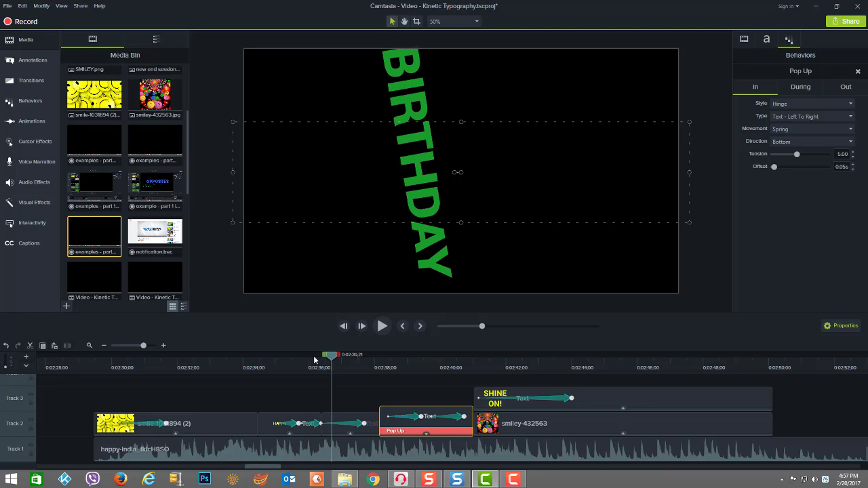
{"action": "key", "text": "ctrl+Right"}
{"action": "key", "text": "ctrl+Right"}
{"action": "key", "text": "ctrl+Right"}
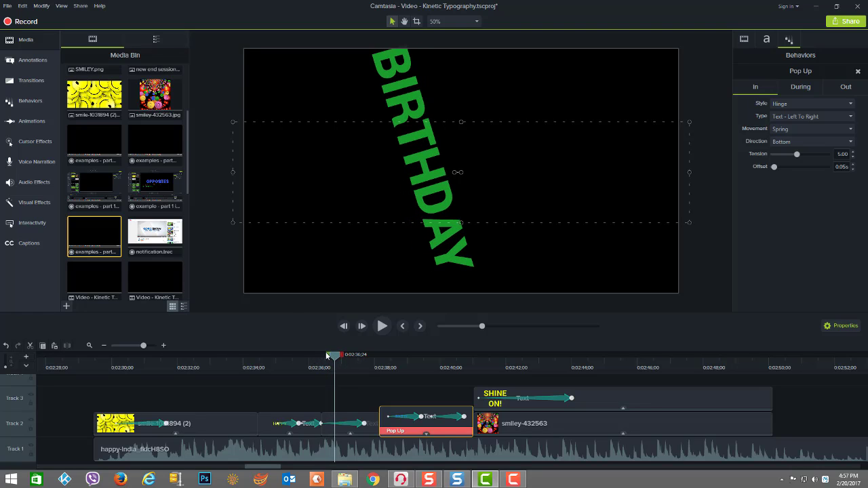
{"action": "left_click_drag", "start_coordinate": [338, 355], "coordinate": [364, 355]}
{"action": "key", "text": "ctrl+Right"}
{"action": "key", "text": "ctrl+Right"}
{"action": "key", "text": "ctrl+Right"}
{"action": "key", "text": "ctrl+Right"}
{"action": "key", "text": "ctrl+Right"}
{"action": "key", "text": "ctrl+Right"}
{"action": "key", "text": "ctrl+Right"}
{"action": "key", "text": "ctrl+Right"}
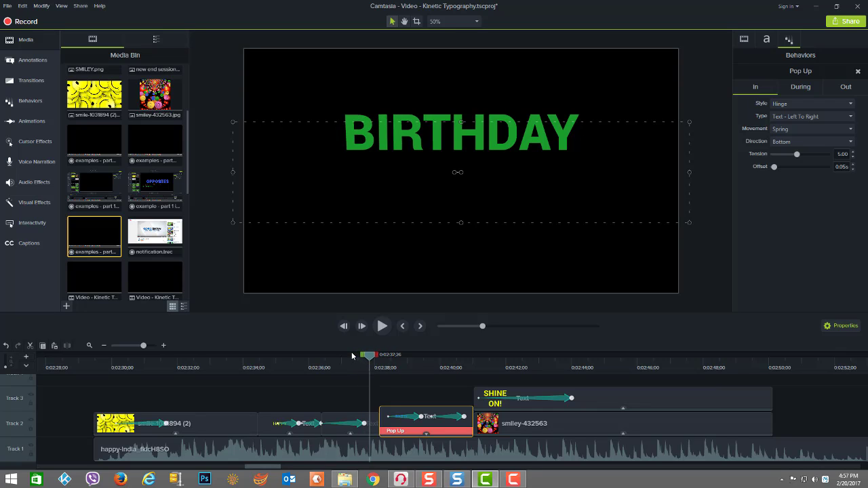
{"action": "key", "text": "ctrl+Right"}
{"action": "key", "text": "ctrl+Right"}
{"action": "key", "text": "ctrl+Right"}
{"action": "key", "text": "ctrl+Right"}
{"action": "key", "text": "ctrl+Right"}
{"action": "key", "text": "ctrl+Right"}
{"action": "key", "text": "ctrl+Right"}
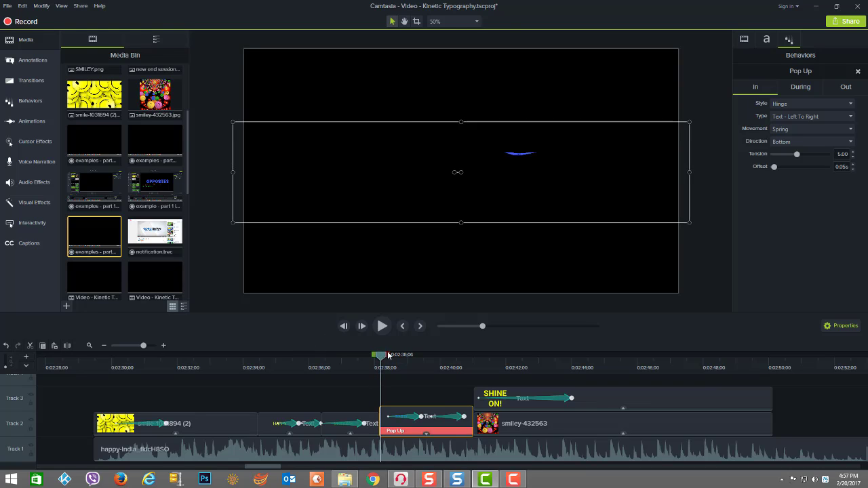
{"action": "left_click_drag", "start_coordinate": [380, 358], "coordinate": [267, 379]}
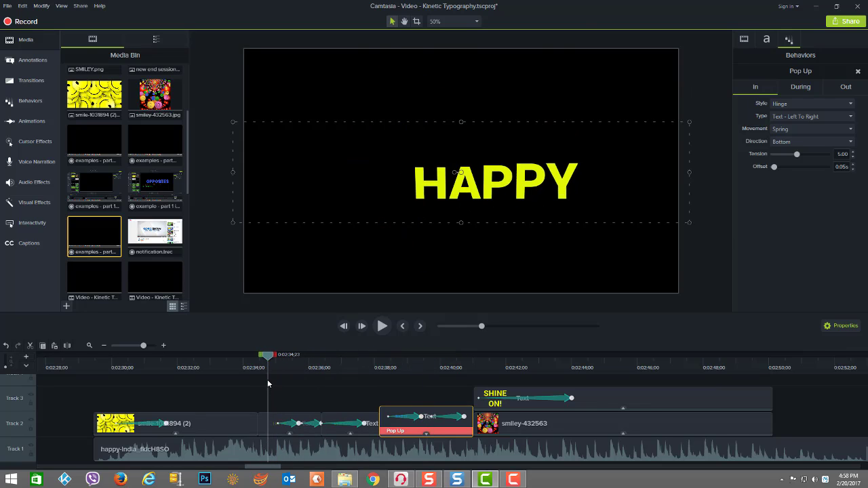
Step through HAPPY's hinge rotation and show its scale, rotation and position properties.
{"action": "left_click", "coordinate": [290, 427]}
{"action": "left_click", "coordinate": [289, 427]}
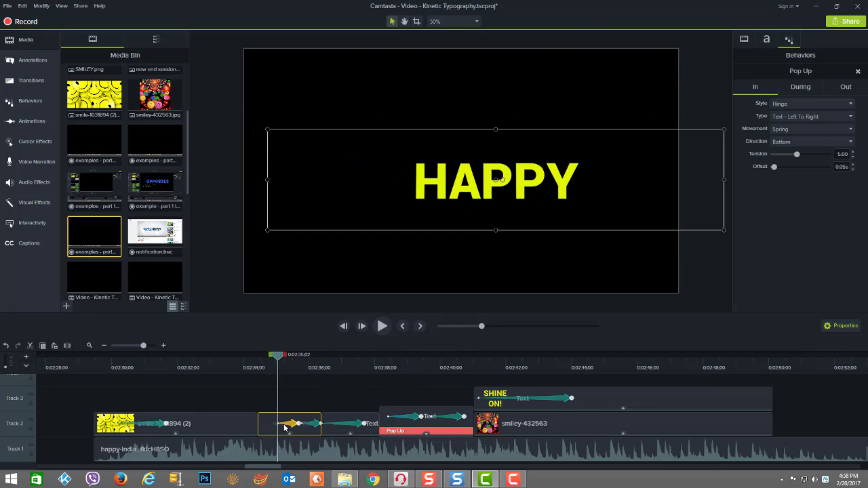
{"action": "left_click", "coordinate": [299, 424]}
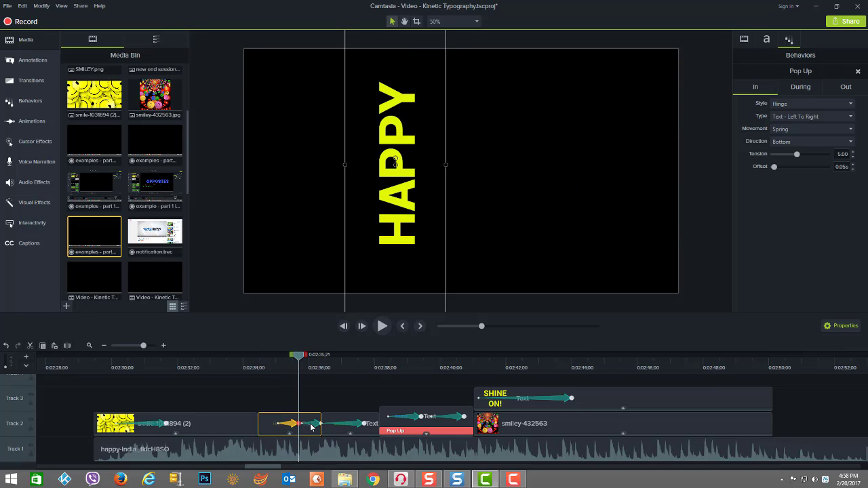
{"action": "left_click", "coordinate": [301, 424]}
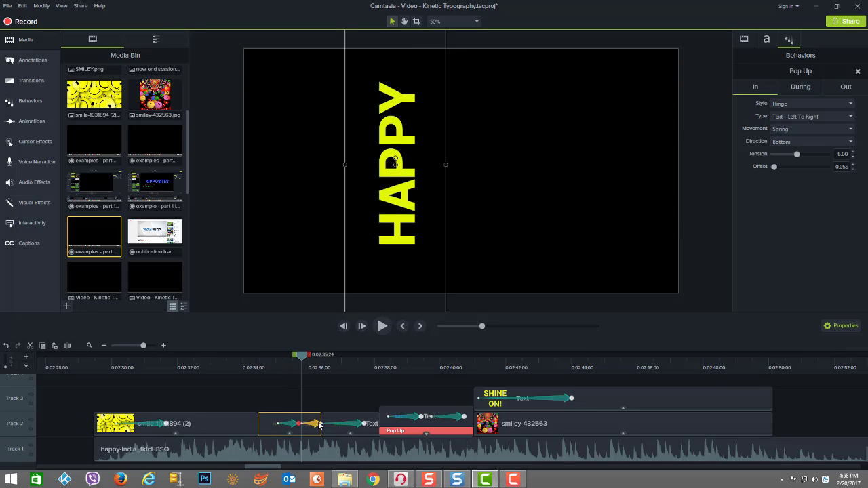
{"action": "left_click", "coordinate": [321, 424]}
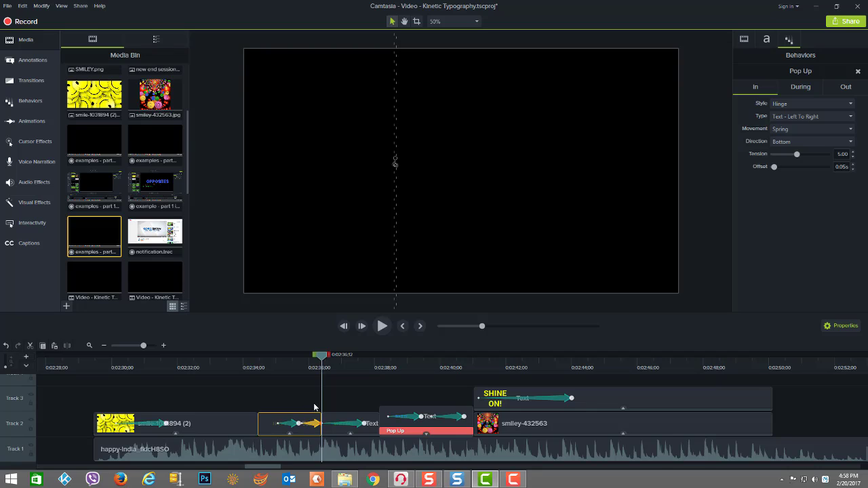
{"action": "left_click_drag", "start_coordinate": [320, 356], "coordinate": [311, 356]}
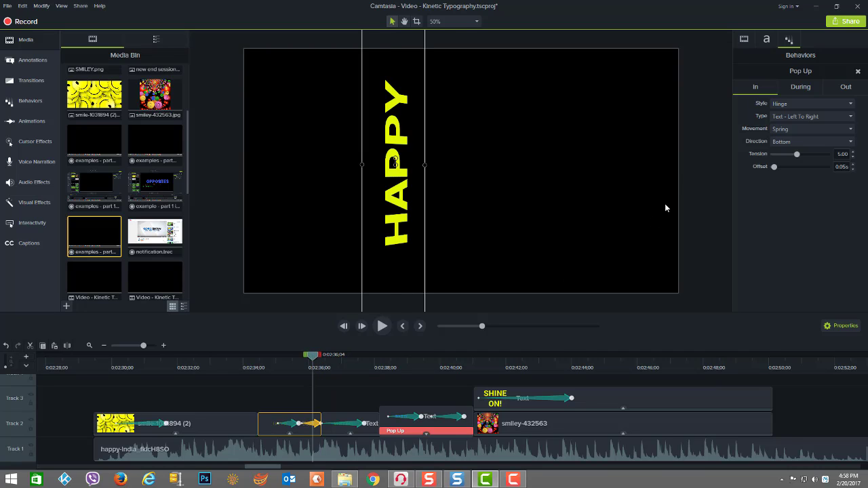
{"action": "left_click", "coordinate": [742, 40]}
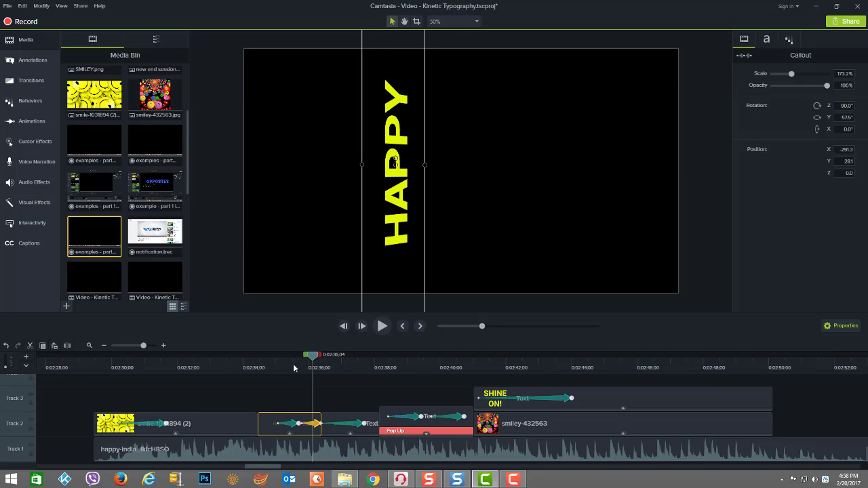
Scrub forward to BIRTHDAY and show its 173.2% scale, X 0.6, Y 178.9, 0° rotation.
{"action": "mouse_move", "coordinate": [314, 356]}
{"action": "left_mouse_down"}
{"action": "mouse_move", "coordinate": [304, 356]}
{"action": "mouse_move", "coordinate": [322, 356]}
{"action": "left_mouse_up"}
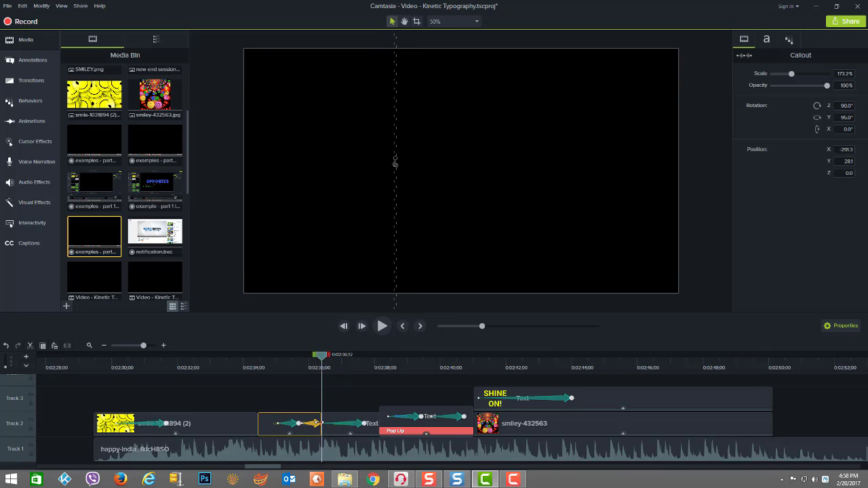
{"action": "left_click_drag", "start_coordinate": [327, 358], "coordinate": [353, 358]}
{"action": "left_click", "coordinate": [363, 423]}
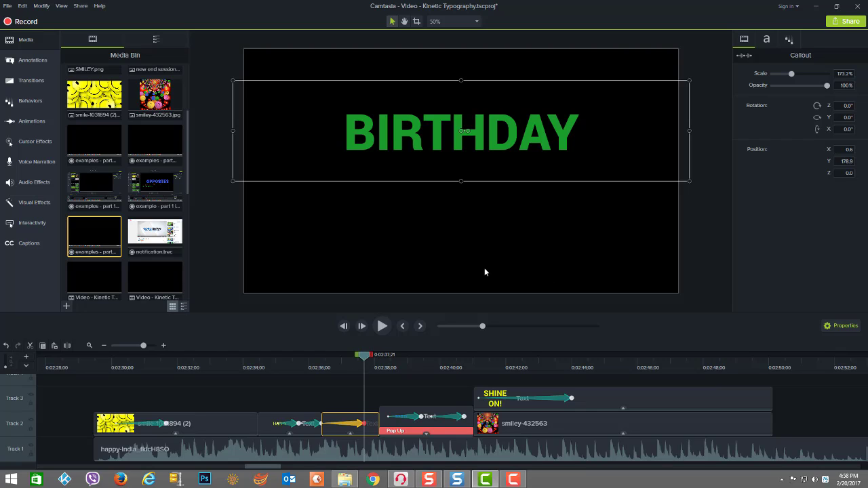
Select the ALEKS Pop Up clip and scrub through its flip-and-shrink rotation.
{"action": "left_click", "coordinate": [386, 362]}
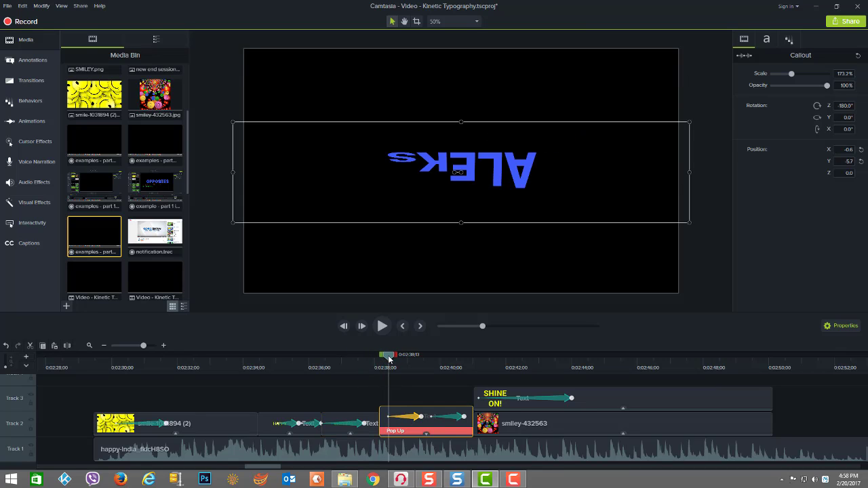
{"action": "left_click_drag", "start_coordinate": [389, 359], "coordinate": [419, 357]}
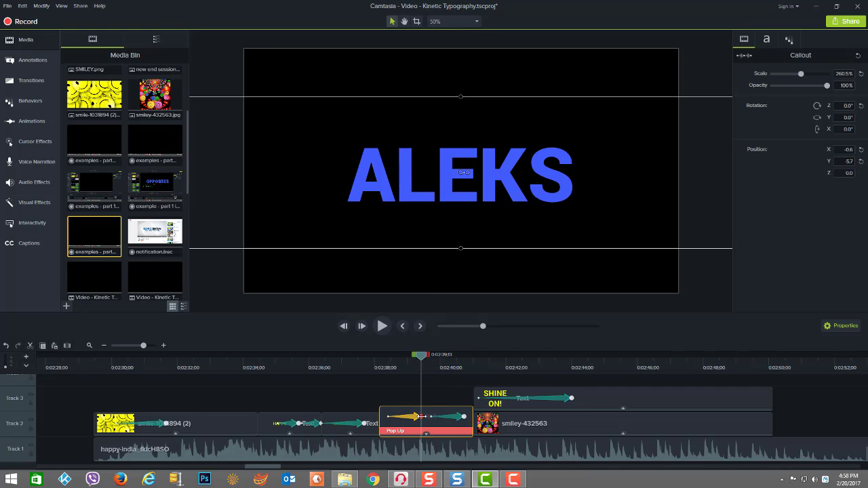
{"action": "mouse_move", "coordinate": [420, 354]}
{"action": "left_mouse_down"}
{"action": "mouse_move", "coordinate": [391, 355]}
{"action": "mouse_move", "coordinate": [431, 361]}
{"action": "left_mouse_up"}
Jump to the end of ALEKS's second animation and scrub around it to about 0:02:42.
{"action": "left_click", "coordinate": [453, 420]}
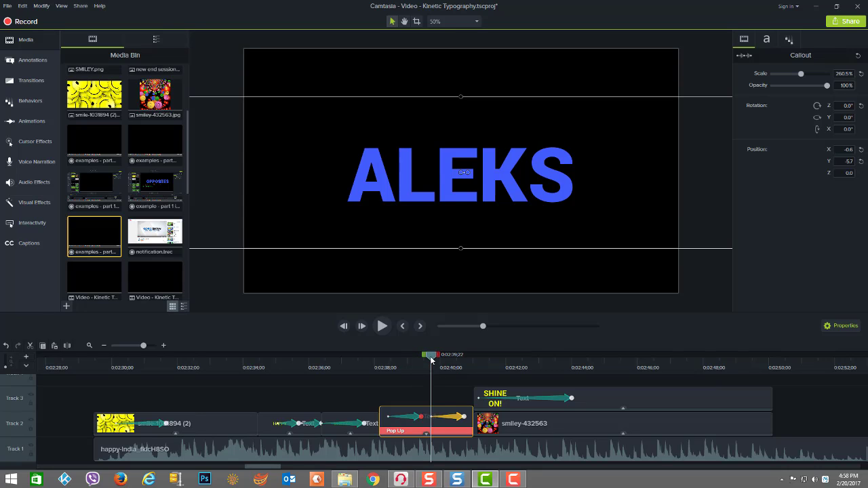
{"action": "left_click", "coordinate": [462, 416]}
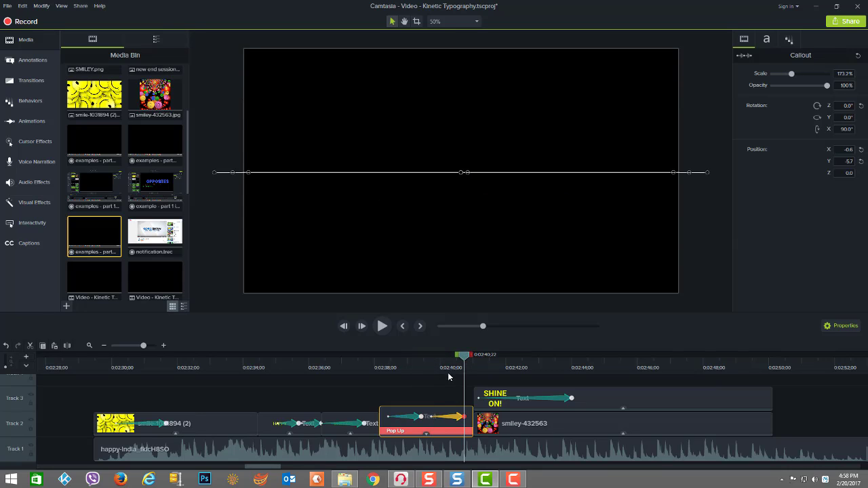
{"action": "mouse_move", "coordinate": [463, 357]}
{"action": "left_mouse_down"}
{"action": "mouse_move", "coordinate": [434, 357]}
{"action": "mouse_move", "coordinate": [464, 356]}
{"action": "left_mouse_up"}
{"action": "left_click_drag", "start_coordinate": [465, 357], "coordinate": [523, 384]}
Open the smiley-432563 image's Pulsating behavior and preview the pulsating smileys and SHINE ON letters.
{"action": "left_click", "coordinate": [532, 427]}
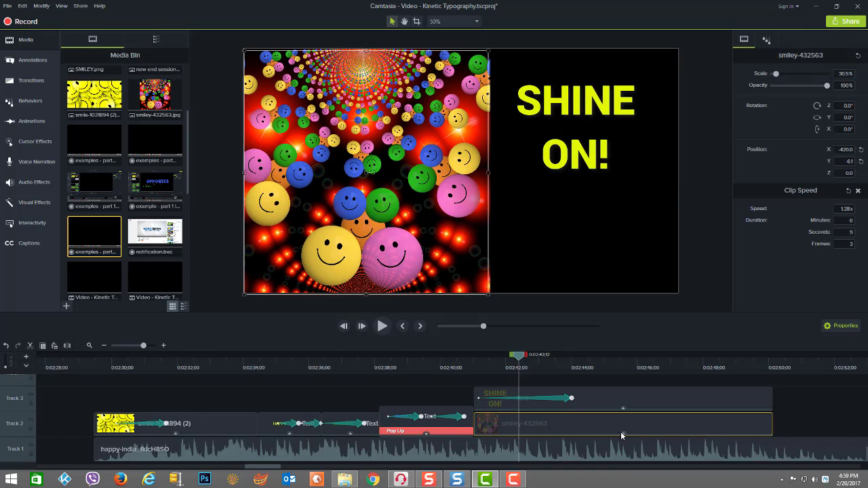
{"action": "left_click", "coordinate": [622, 434]}
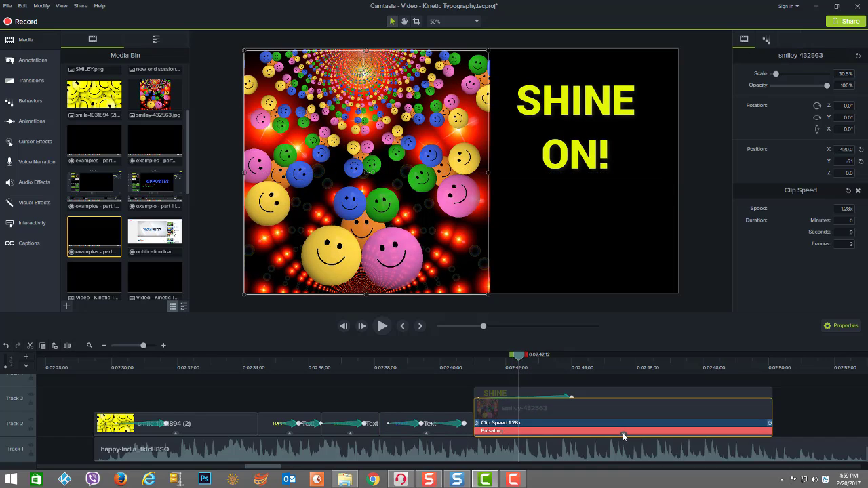
{"action": "left_click", "coordinate": [579, 432]}
{"action": "left_click_drag", "start_coordinate": [519, 358], "coordinate": [556, 359]}
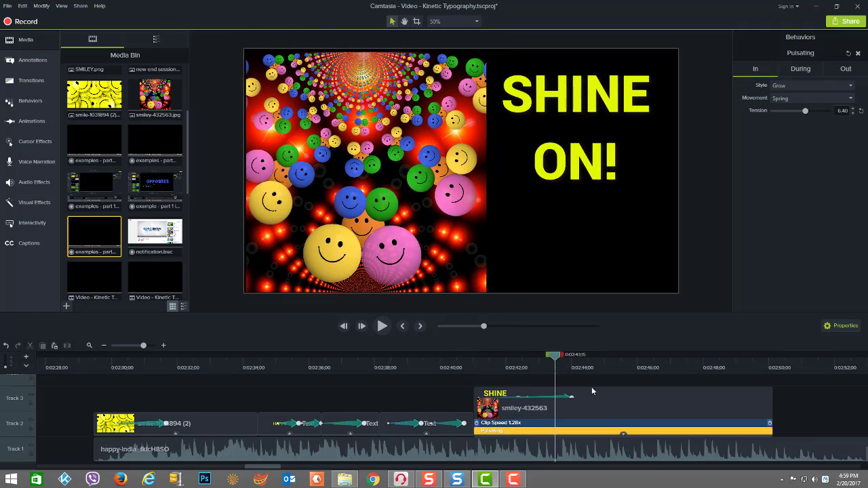
Check the SHINE ON text's Shifting behavior In, During and Out settings, then preview the slide.
{"action": "left_click", "coordinate": [623, 434]}
{"action": "left_click", "coordinate": [624, 435]}
{"action": "left_click", "coordinate": [622, 410]}
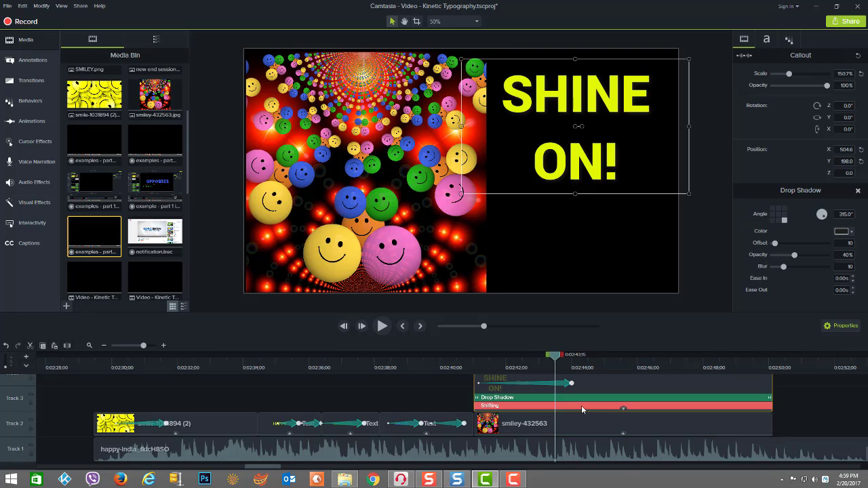
{"action": "left_click", "coordinate": [581, 405]}
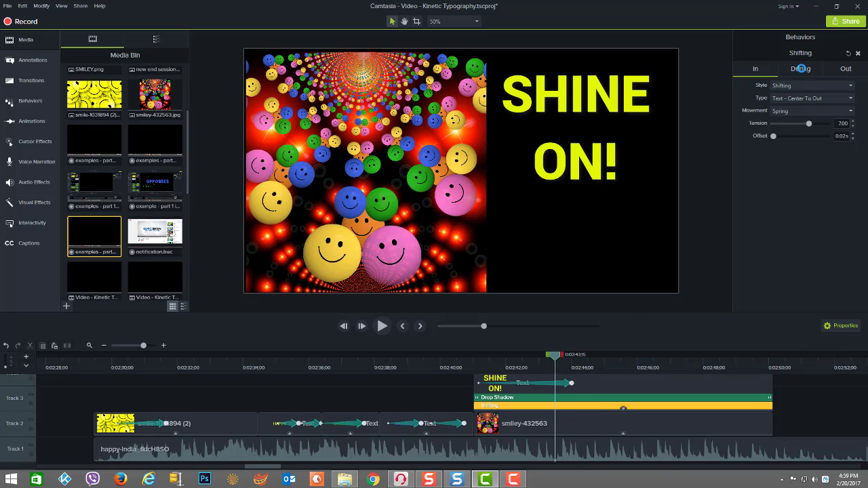
{"action": "left_click", "coordinate": [800, 69]}
{"action": "left_click", "coordinate": [840, 72]}
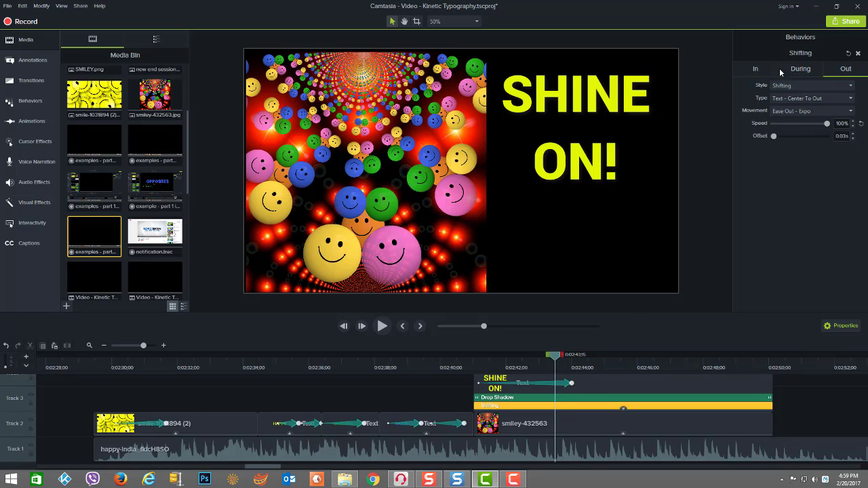
{"action": "left_click", "coordinate": [755, 71]}
{"action": "left_click", "coordinate": [844, 70]}
{"action": "left_click", "coordinate": [802, 71]}
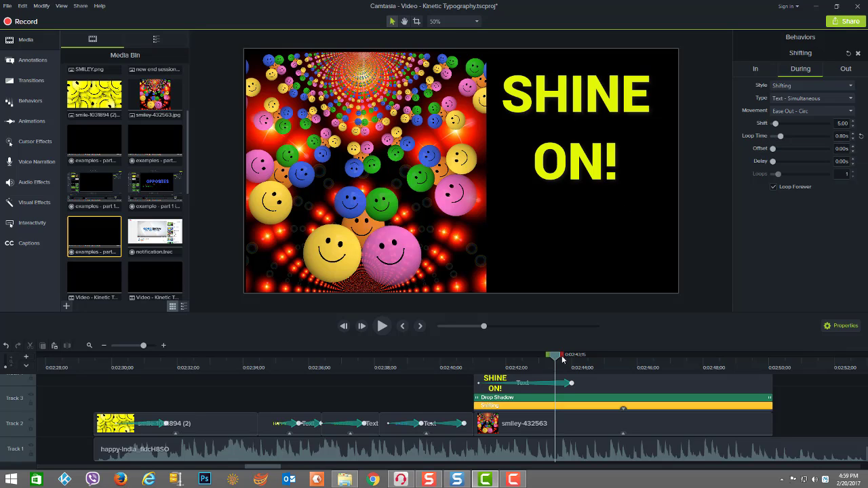
{"action": "left_click_drag", "start_coordinate": [562, 360], "coordinate": [732, 357]}
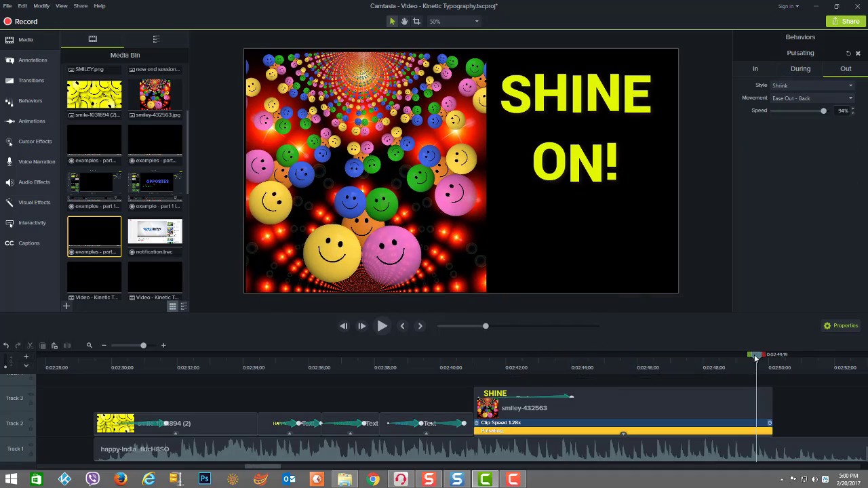